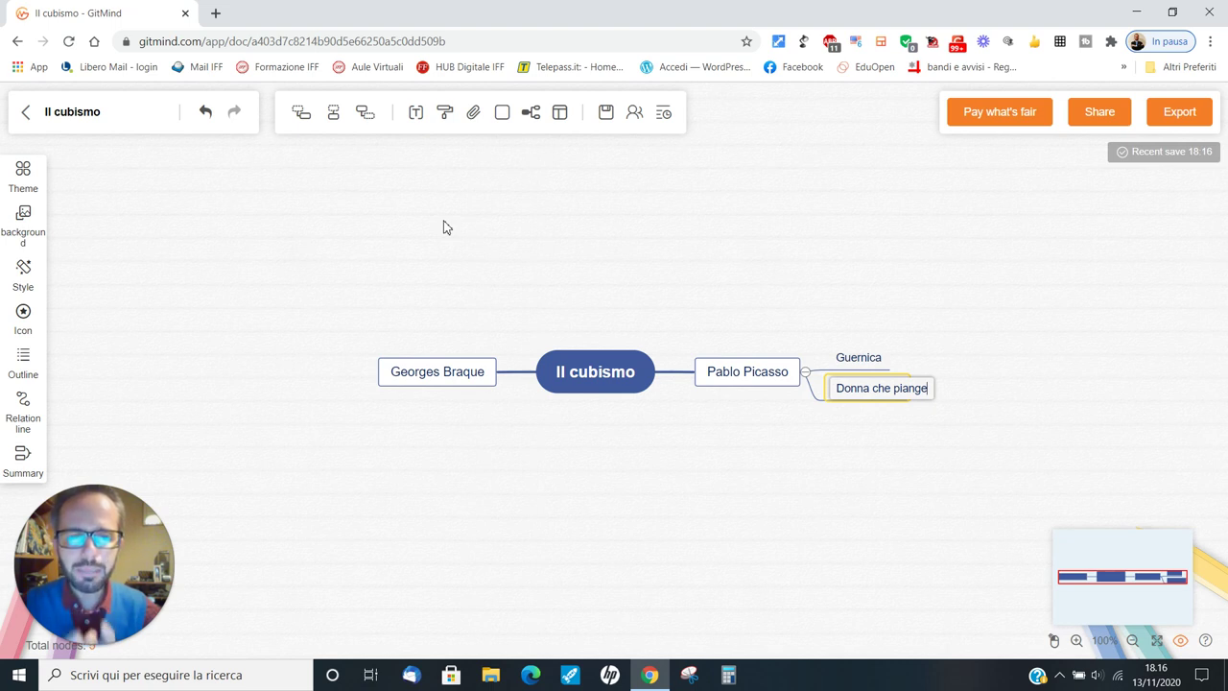
Step: Finish editing the Donna che piange node and insert the image Pablo_picasso_1.jpg from the Download folder into the Pablo Picasso node
click(816, 471)
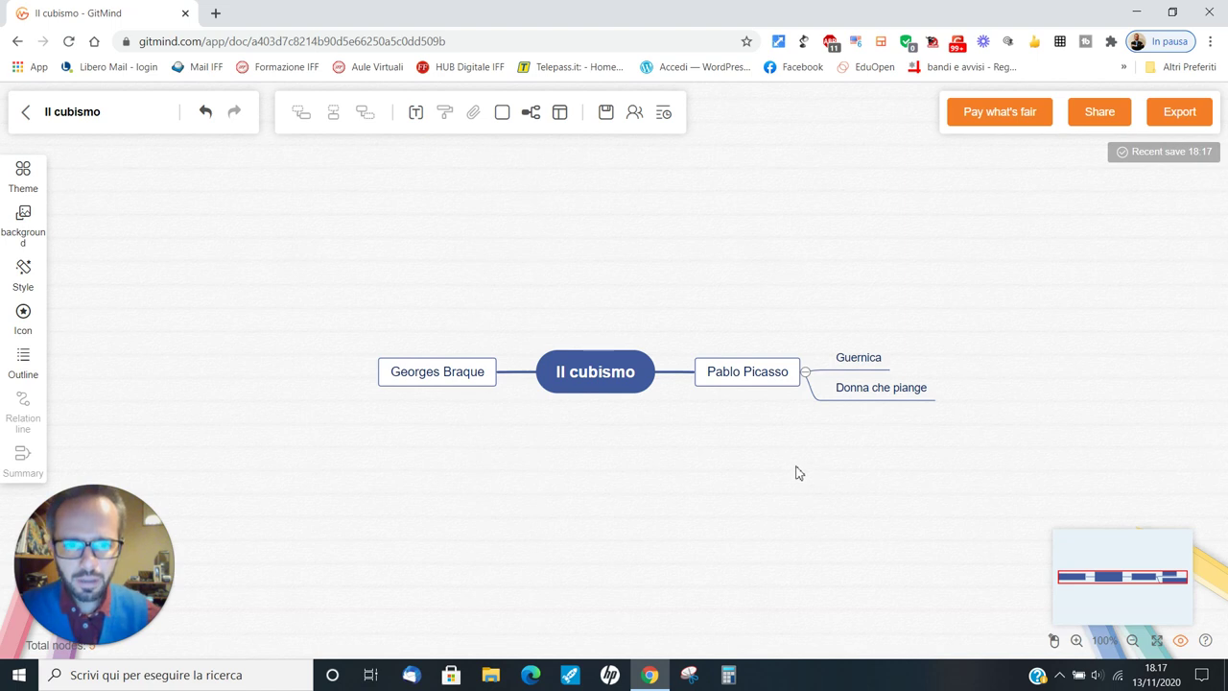
click(749, 379)
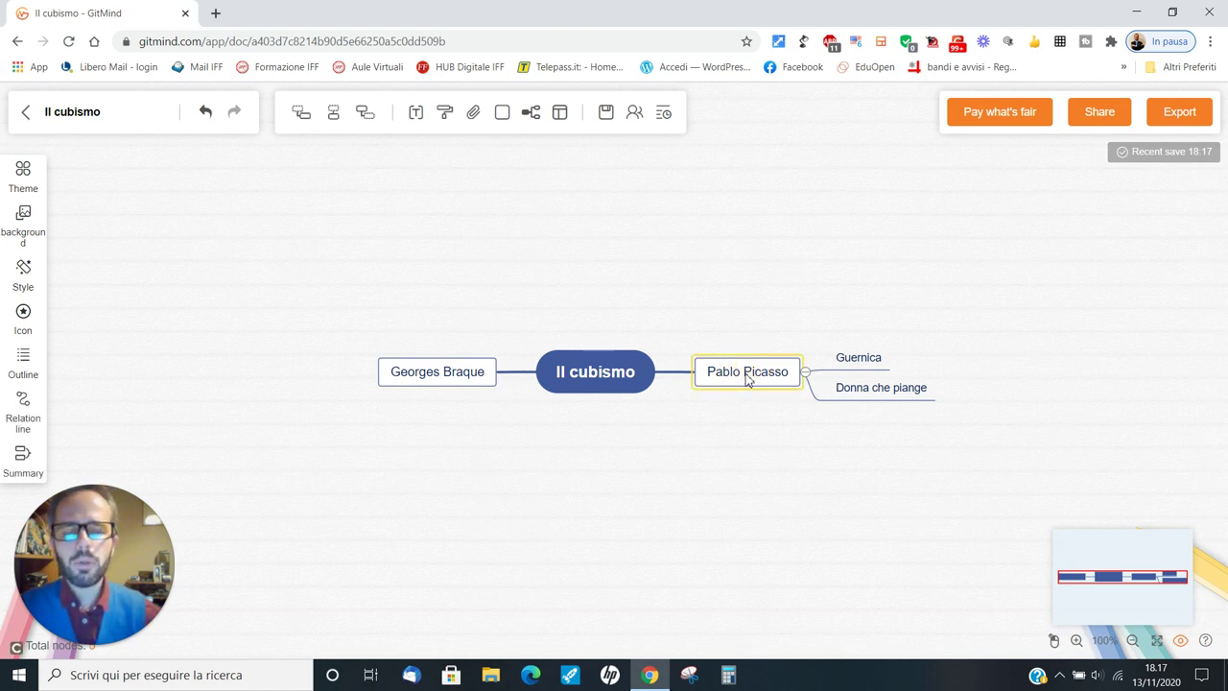
click(474, 117)
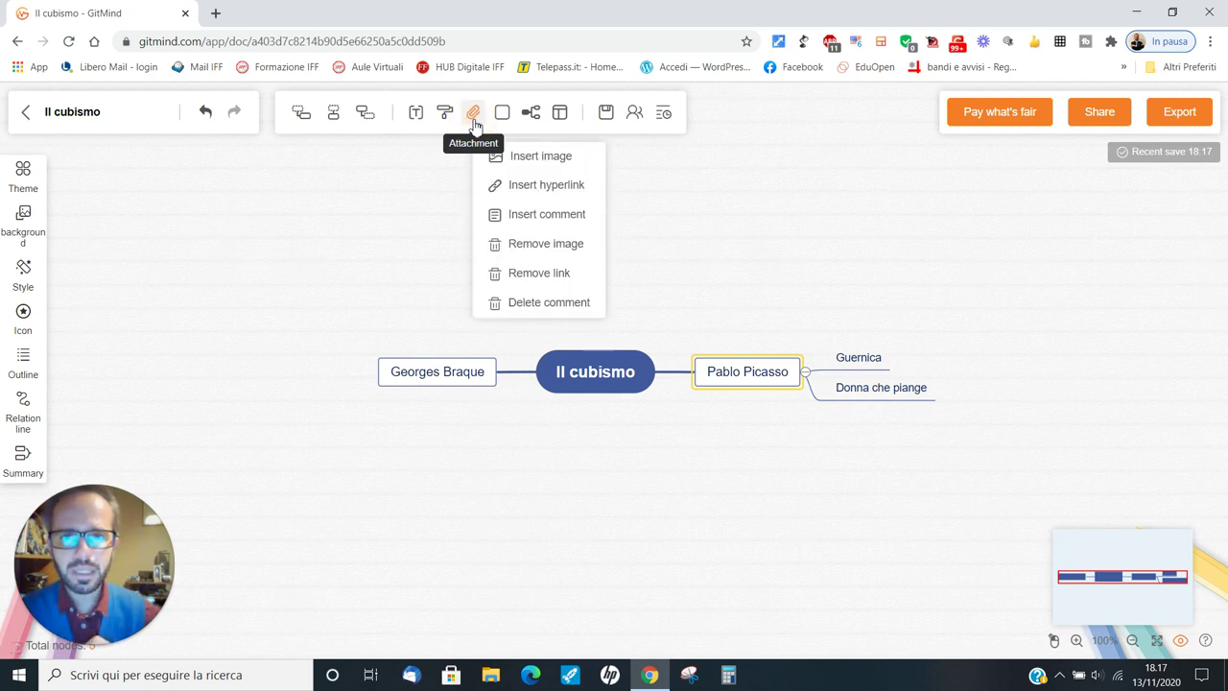
click(543, 161)
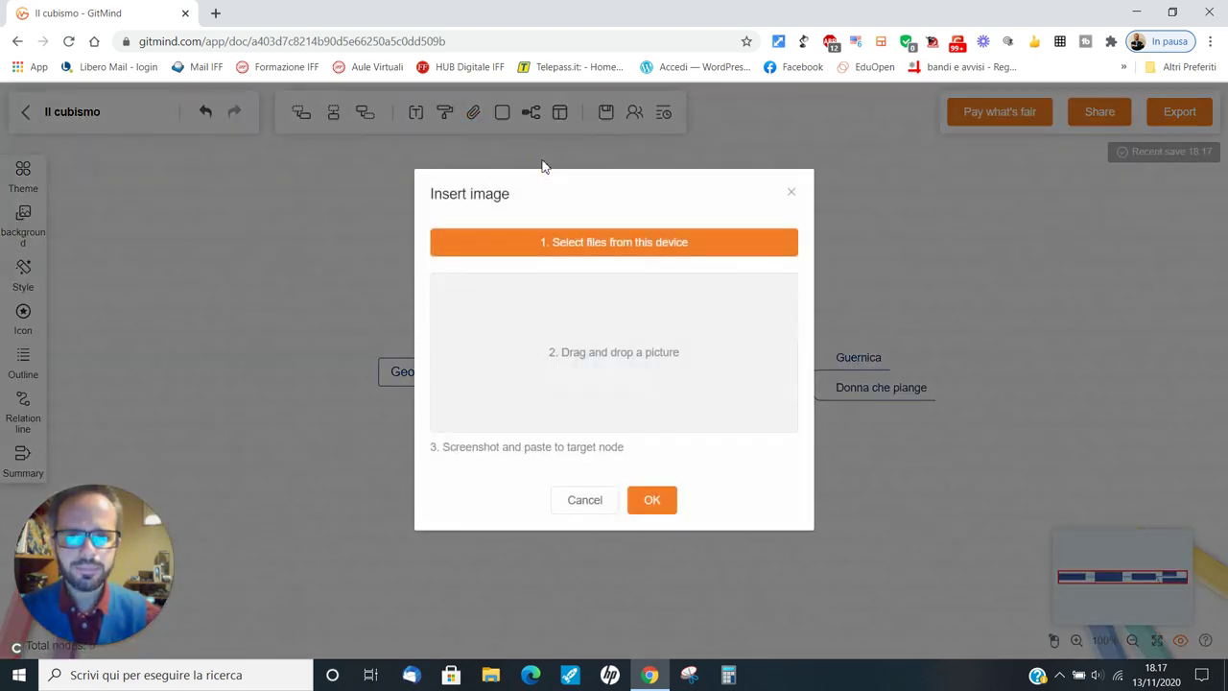
click(619, 254)
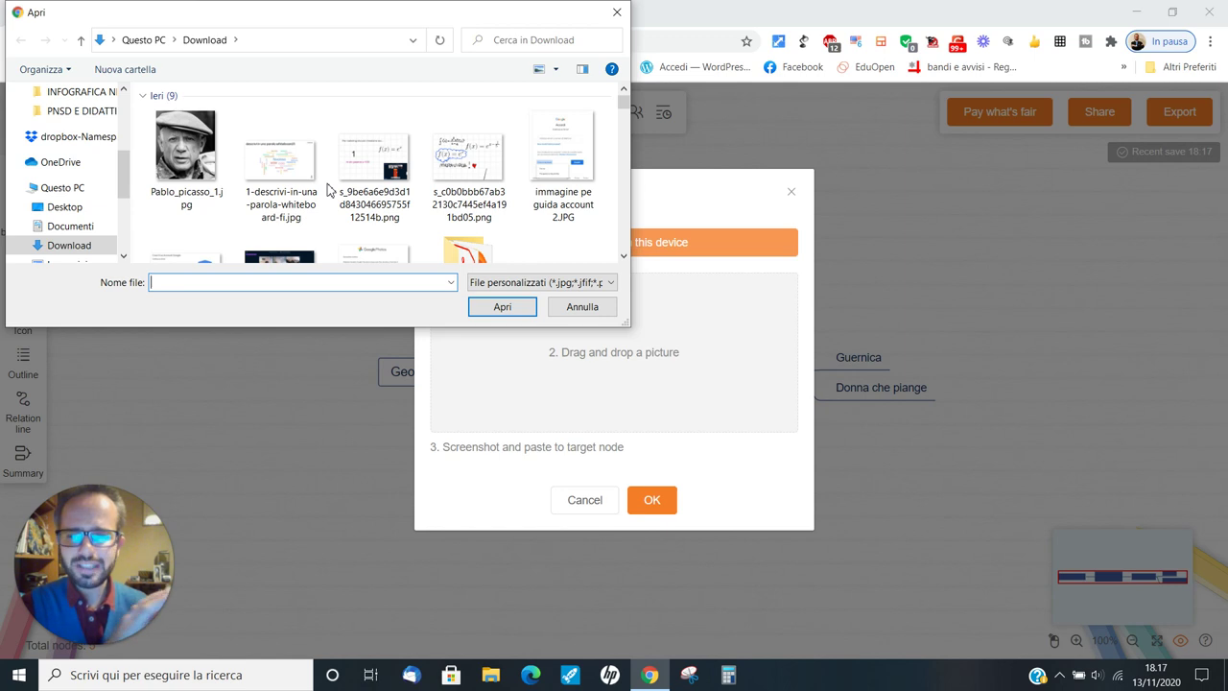
click(184, 159)
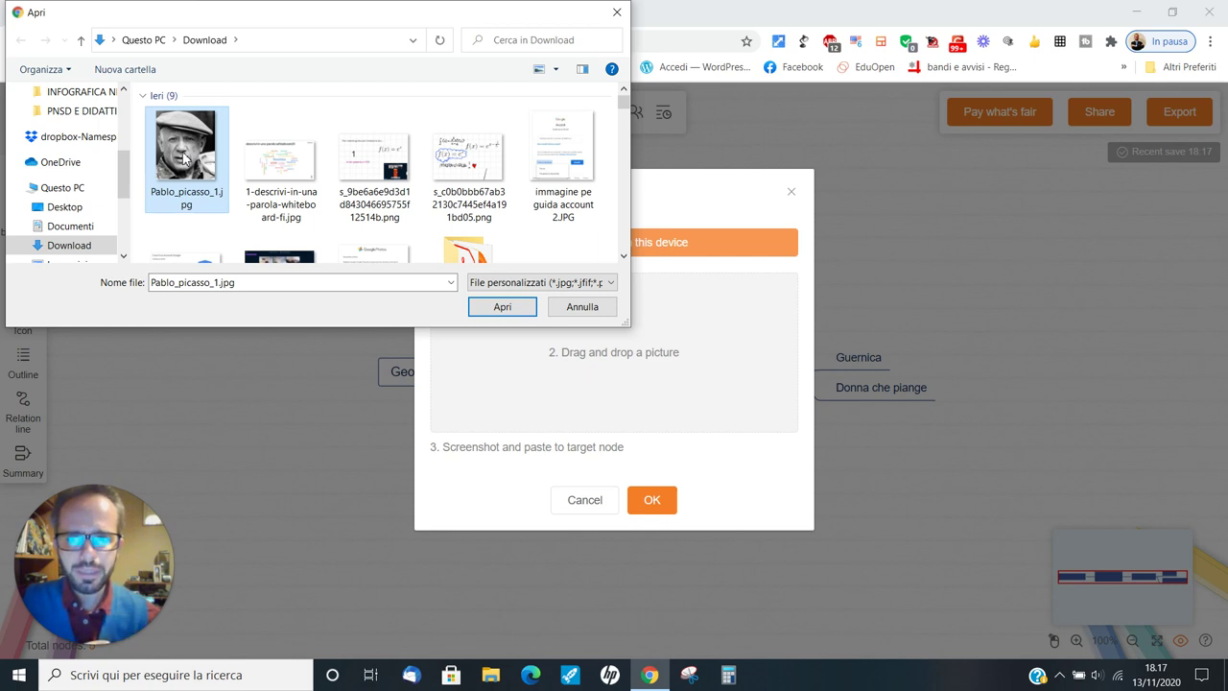
click(502, 307)
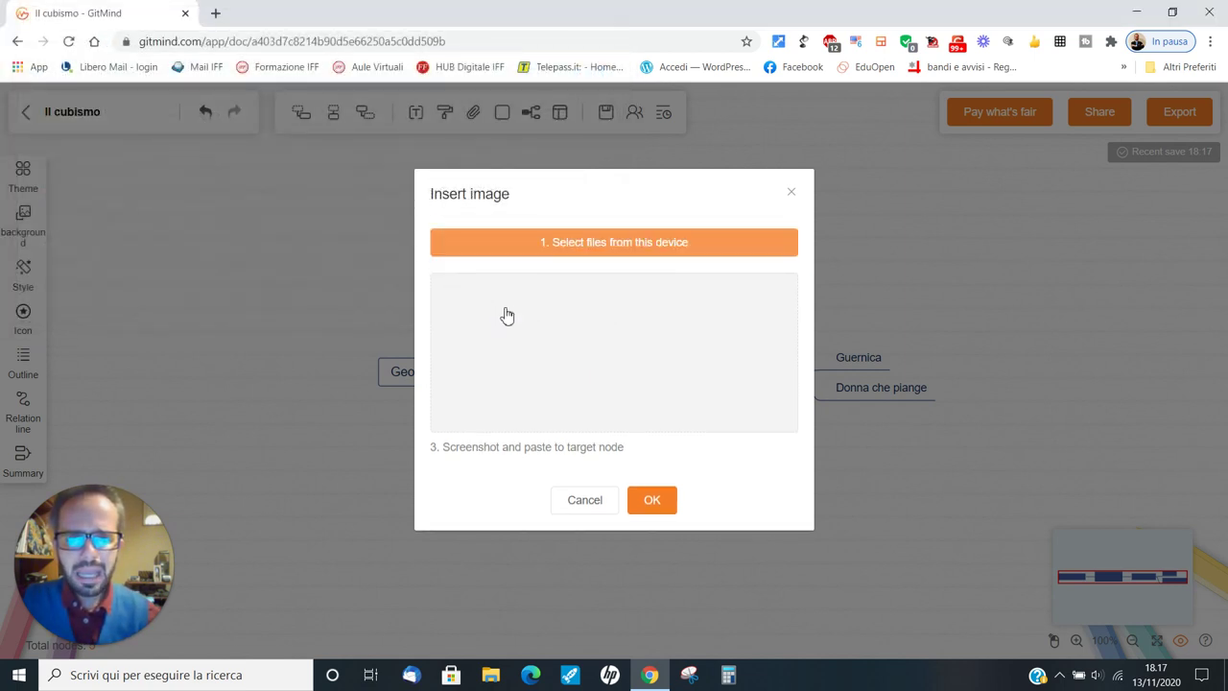
click(651, 503)
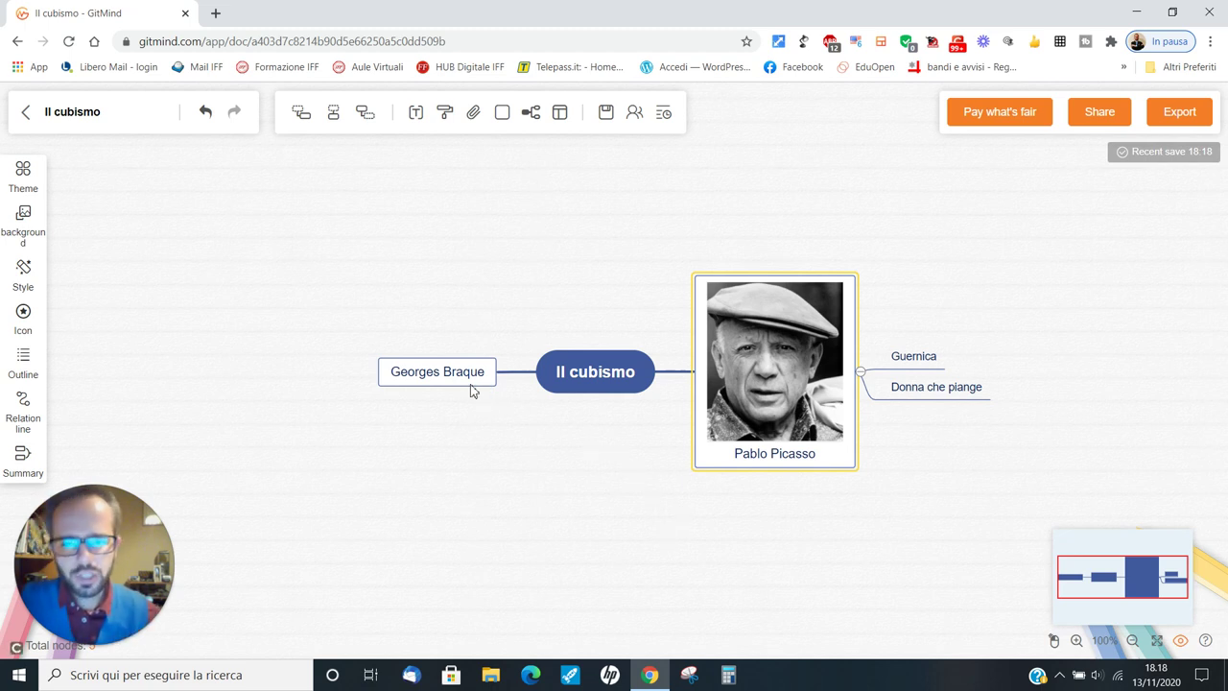
Step: Move the Georges Braque node slightly away from the central topic and shift the Pablo Picasso node a little higher
click(447, 367)
mouse_move(447, 368)
mouse_down()
mouse_move(441, 356)
mouse_move(434, 372)
mouse_up()
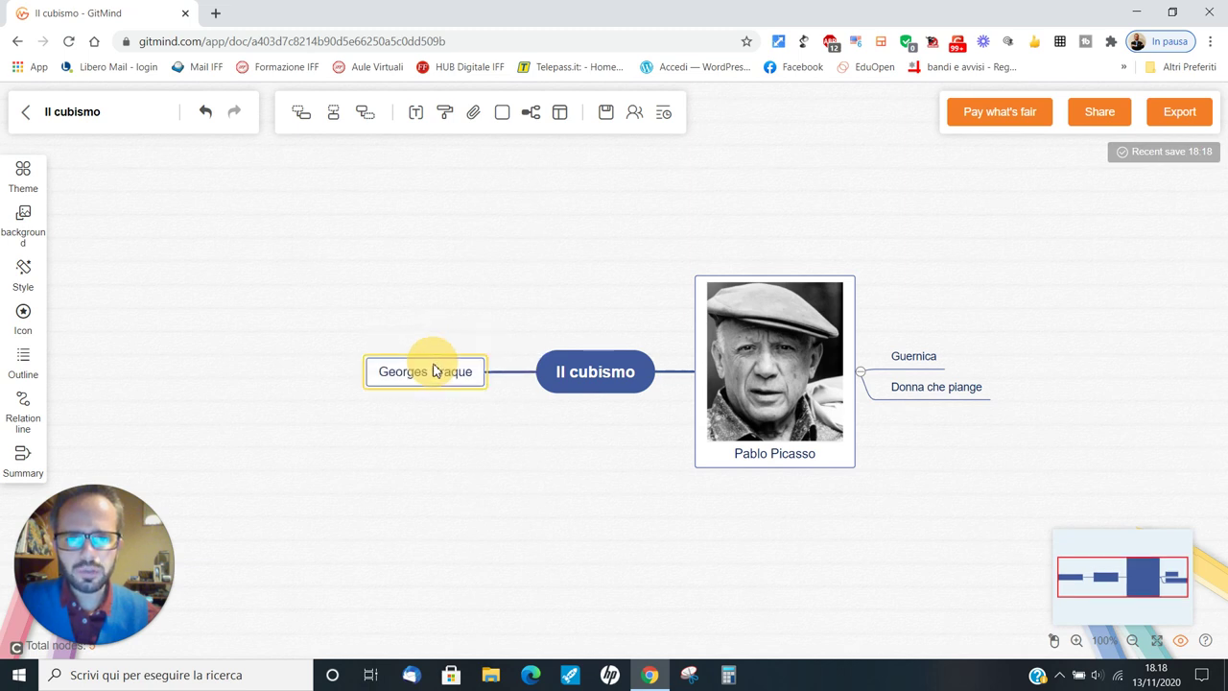
drag(762, 377, 768, 338)
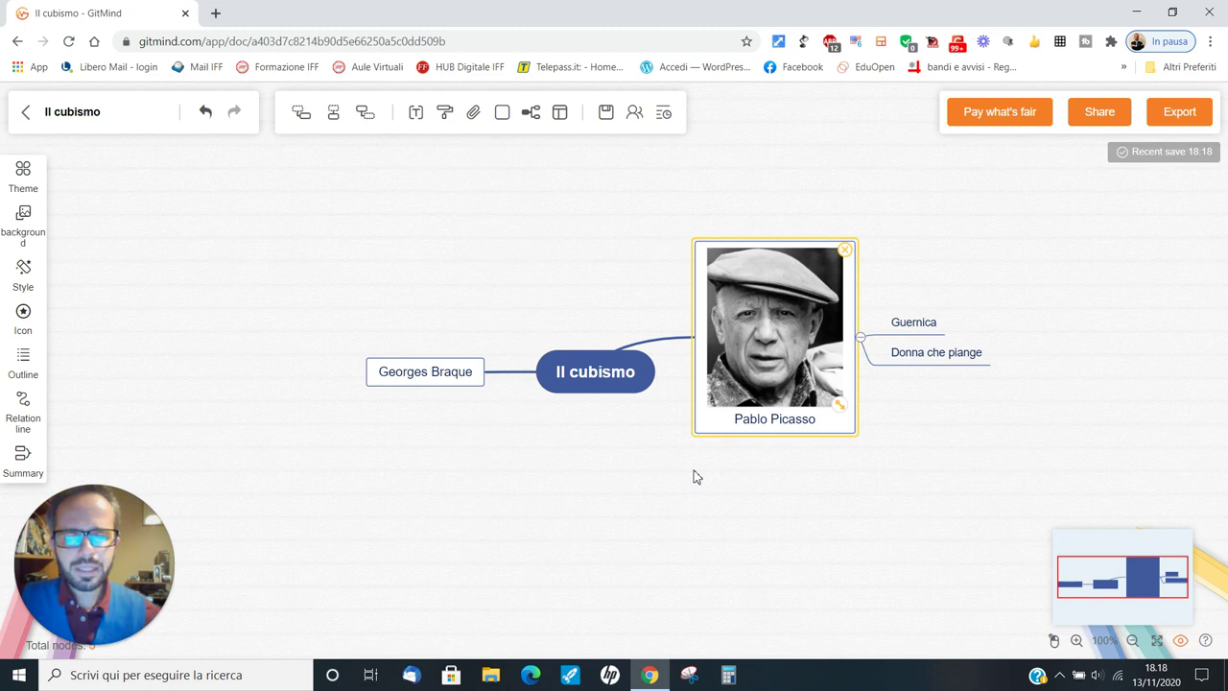
Step: Search Google for picasso in a new browser tab and open the Italian Wikipedia article on Pablo Picasso
click(217, 16)
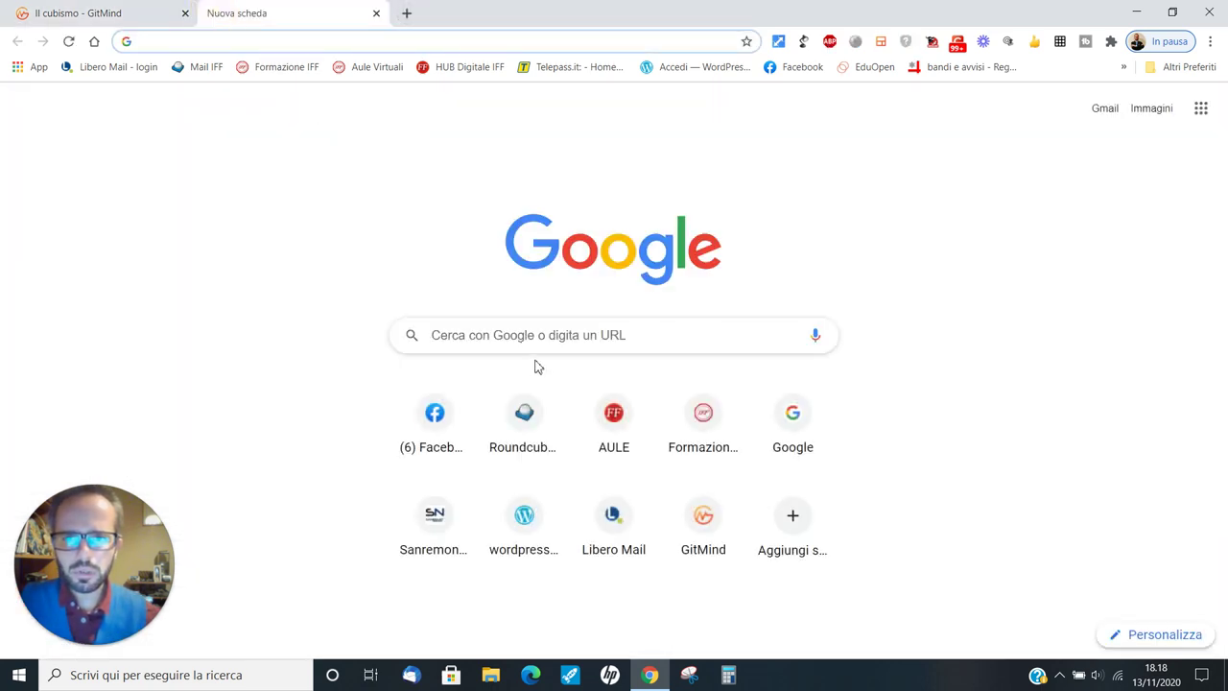
click(542, 339)
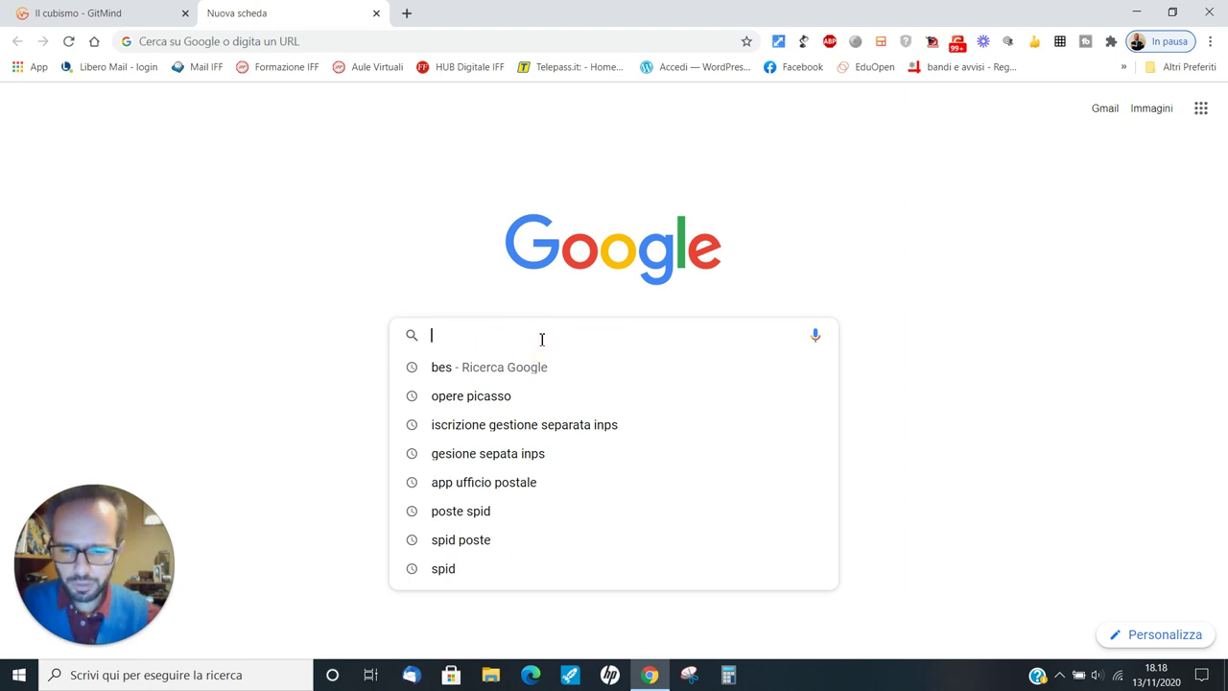
text(picass)
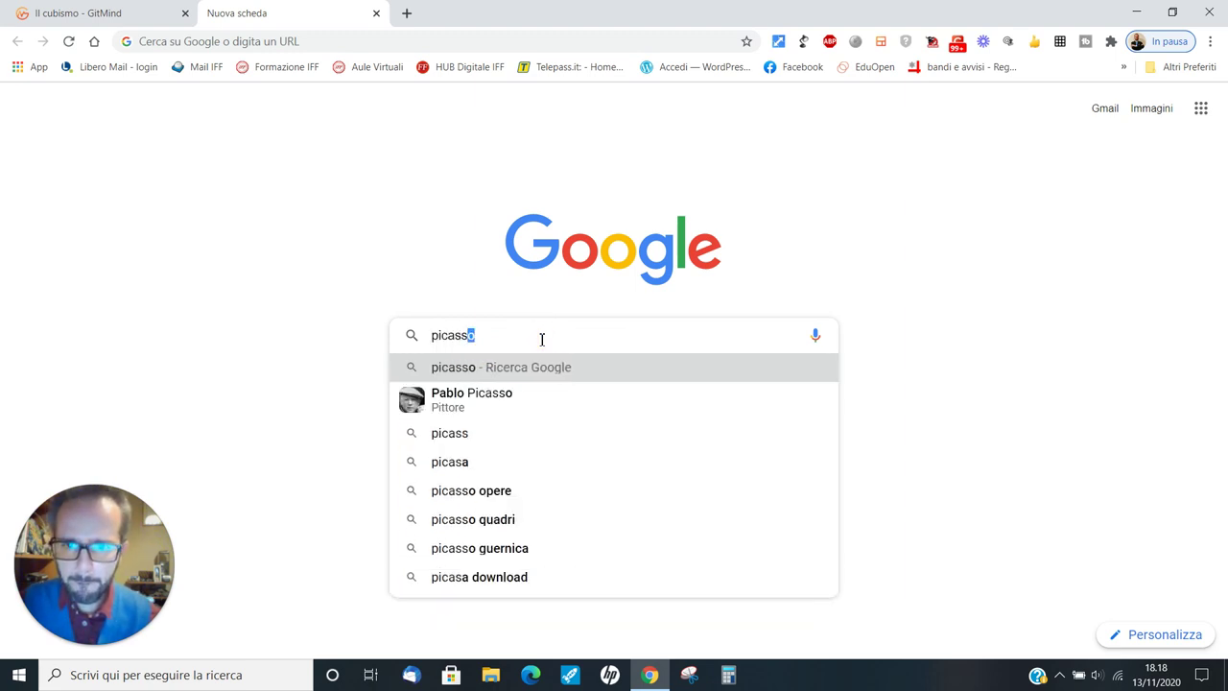
text(o)
key(Return)
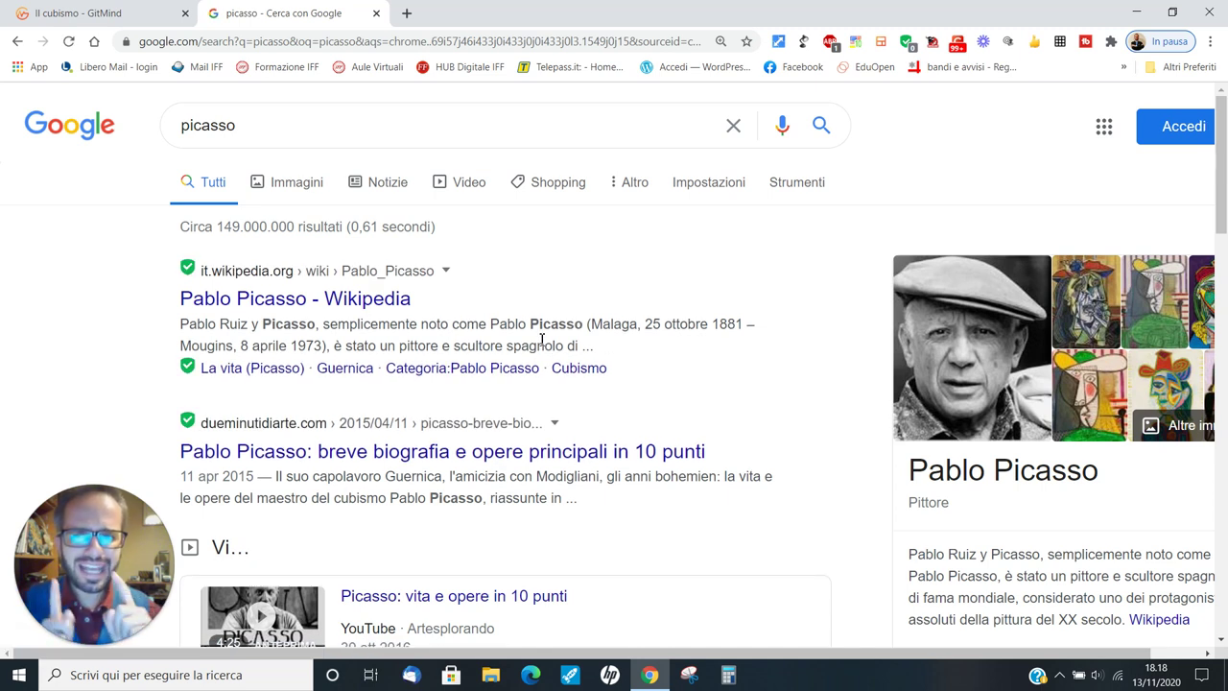
click(381, 299)
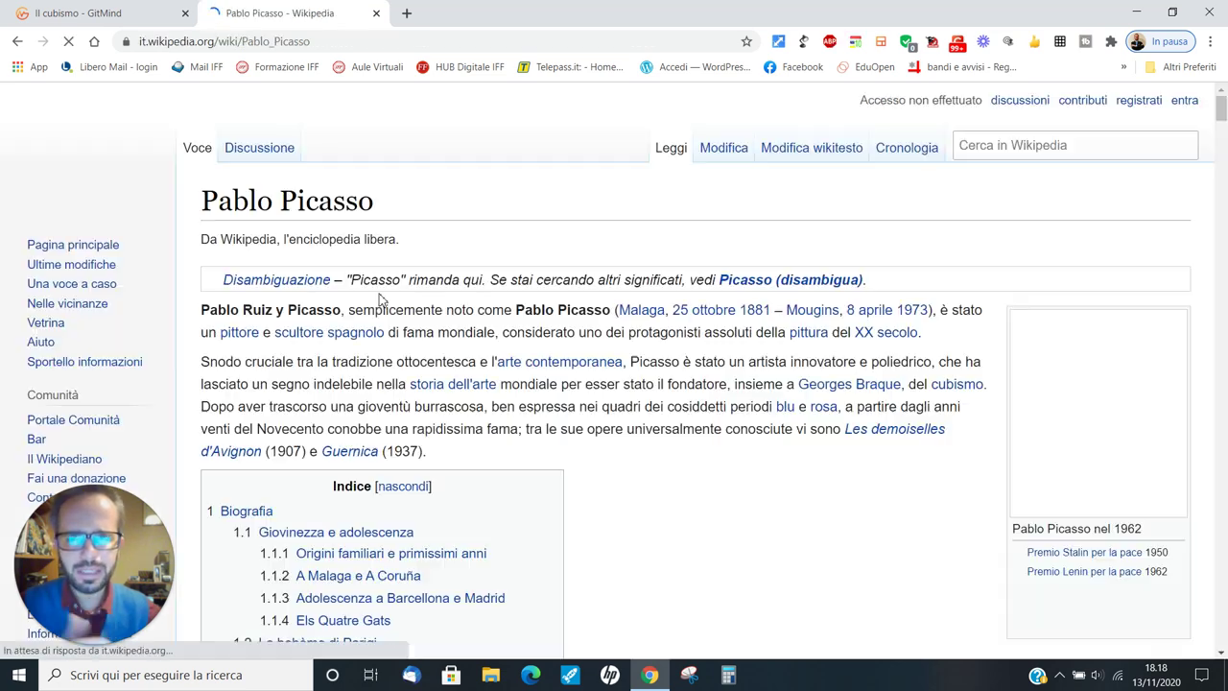
Step: Copy the web address of the Pablo Picasso Wikipedia article
click(239, 41)
key(ctrl+c)
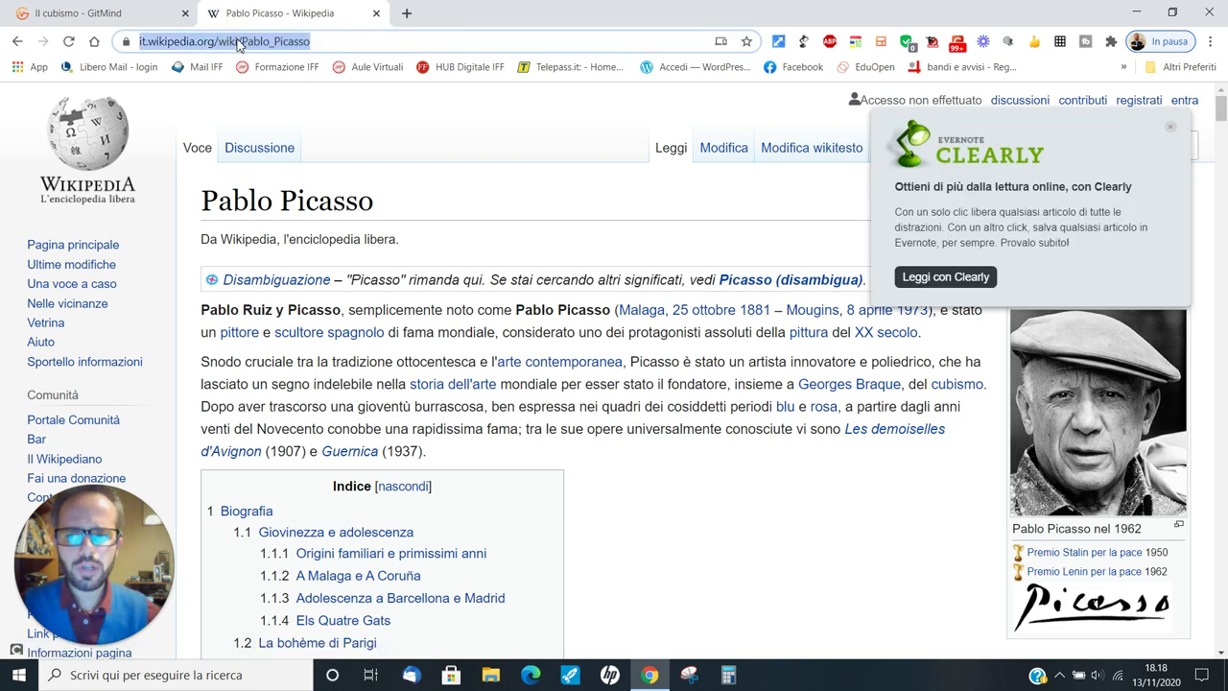
right_click(239, 43)
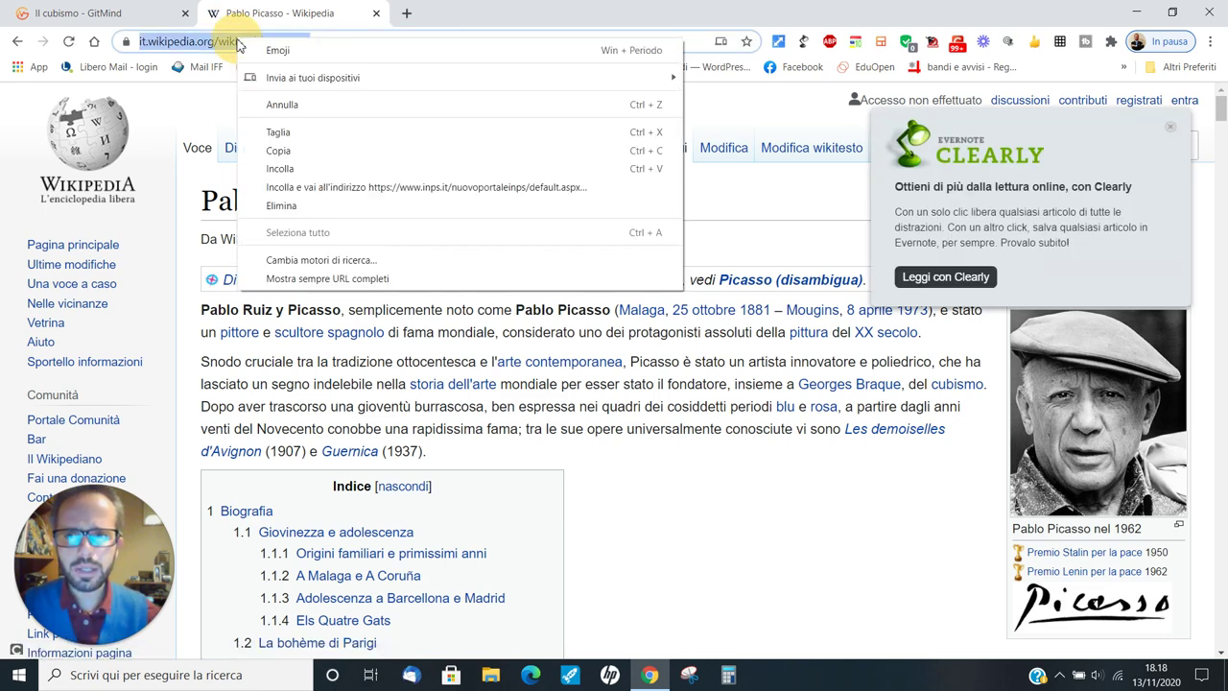
click(300, 150)
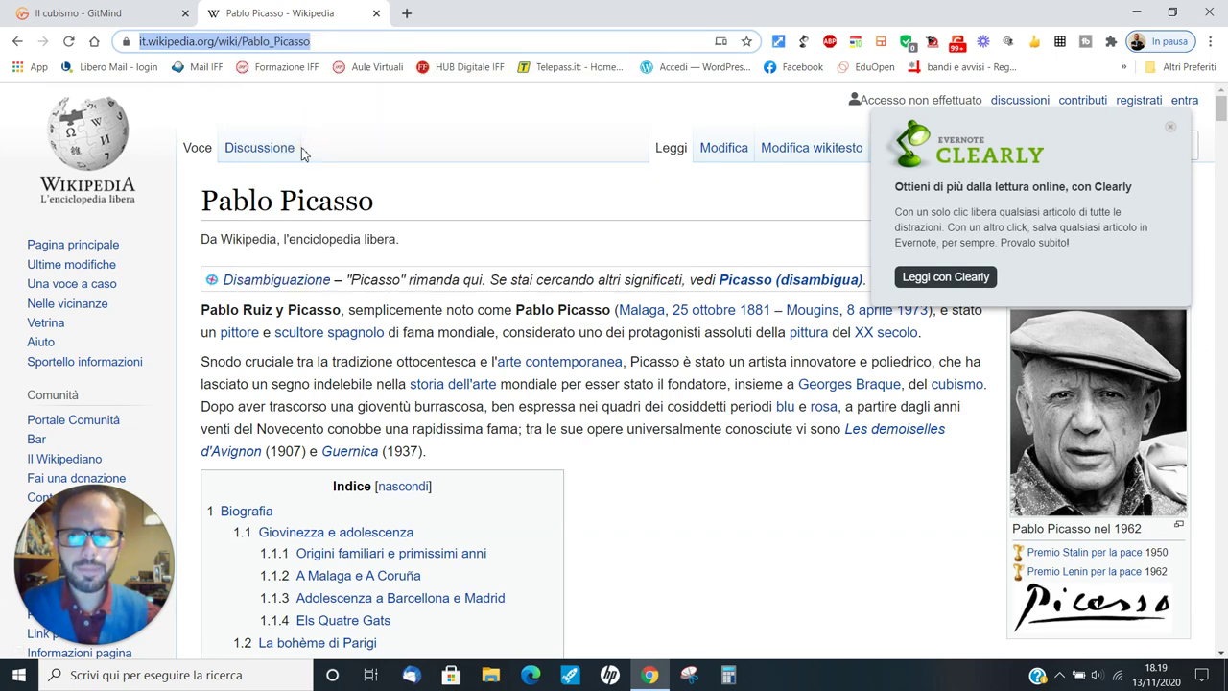
click(131, 14)
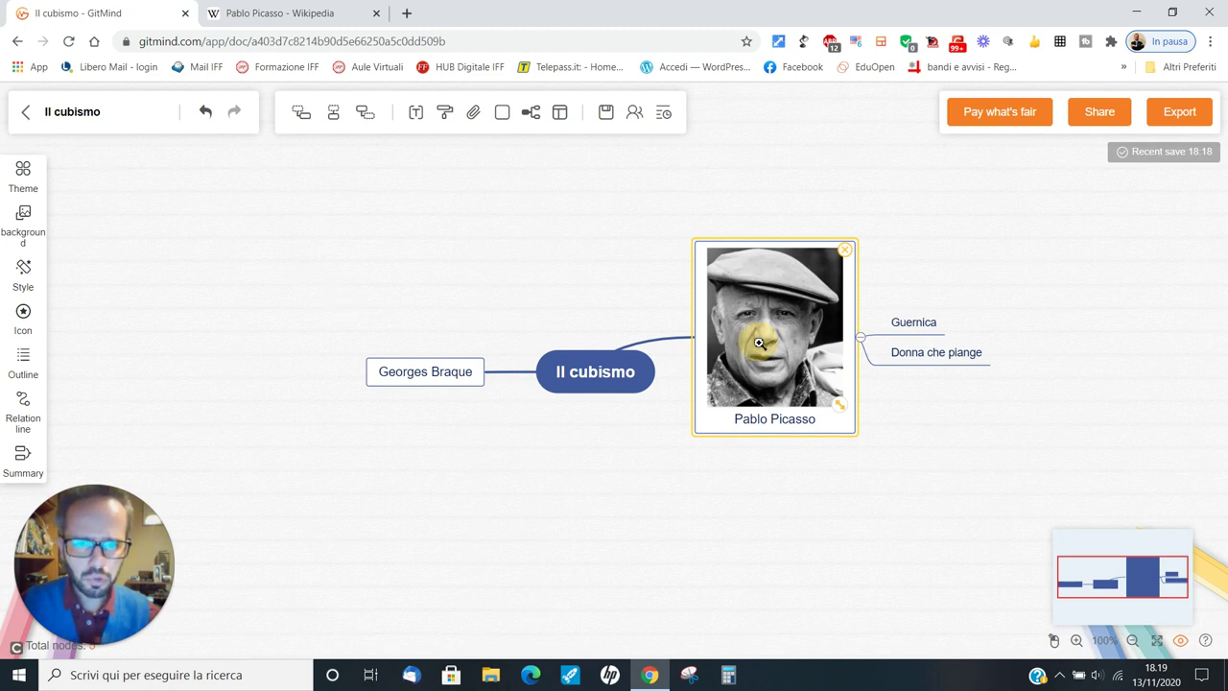
click(475, 113)
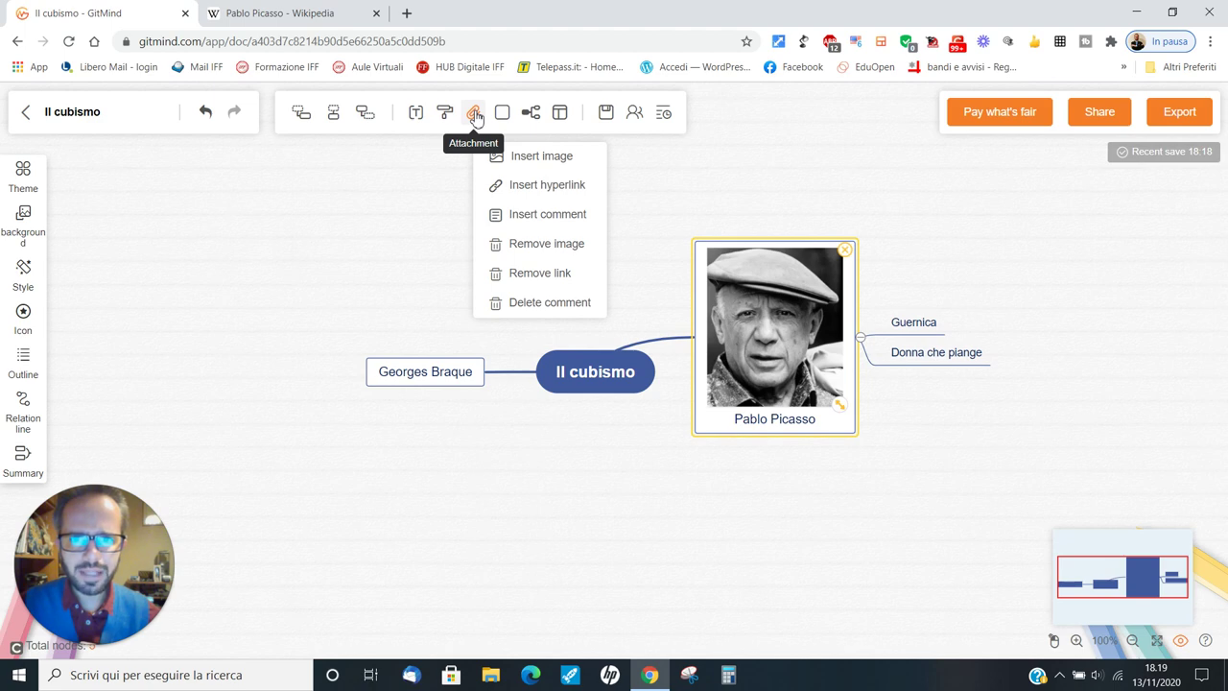
click(527, 192)
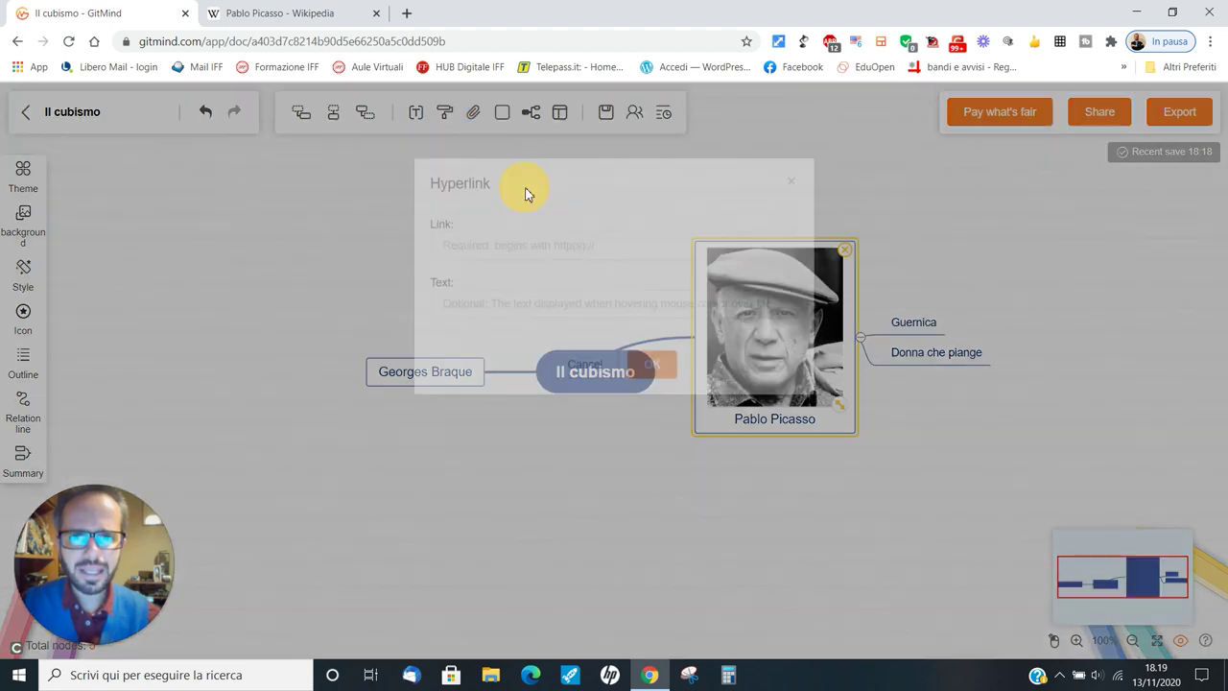
click(528, 255)
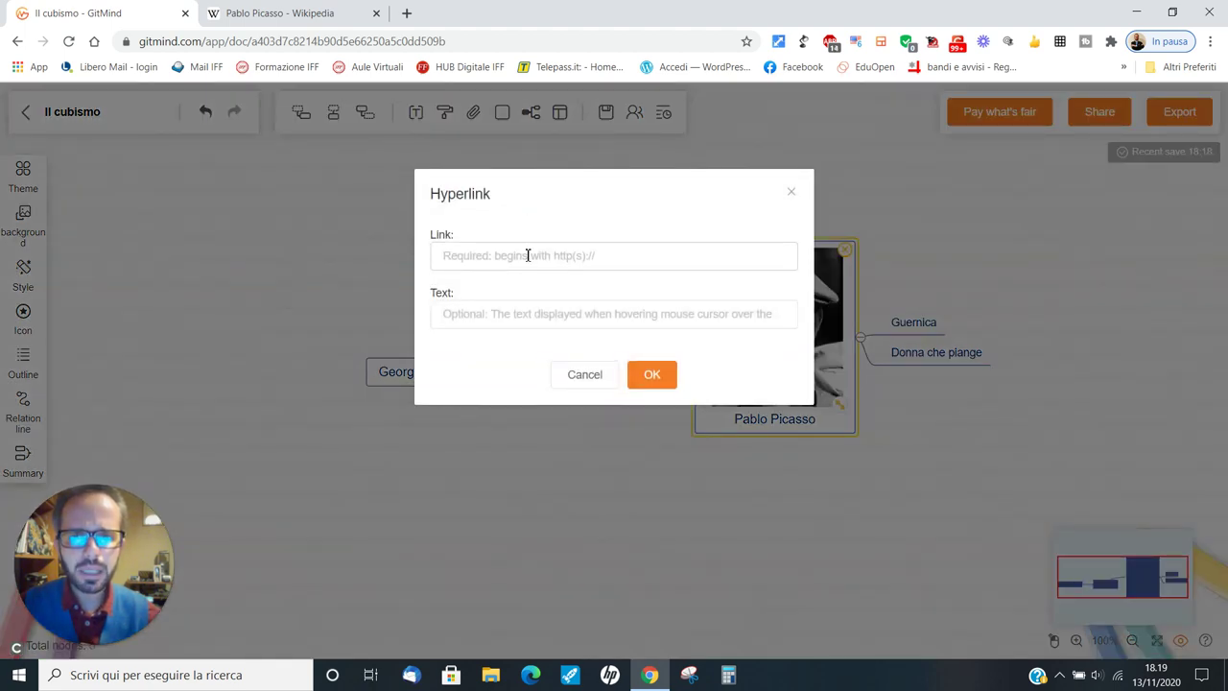
click(528, 255)
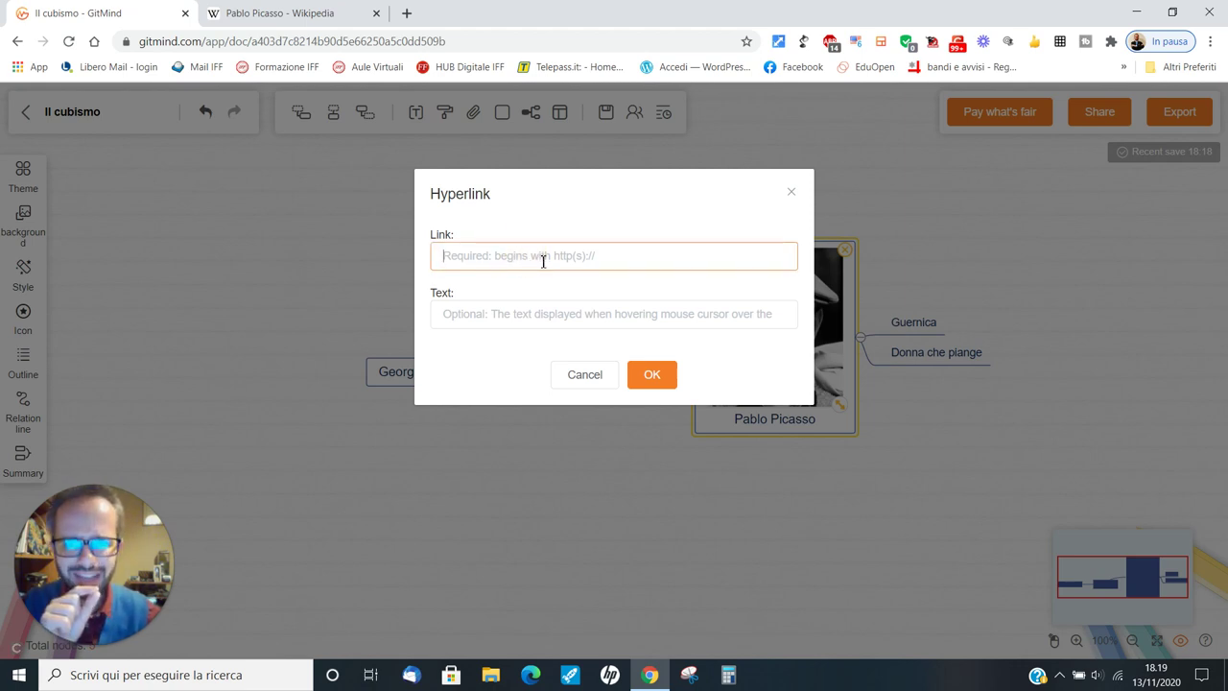
right_click(543, 261)
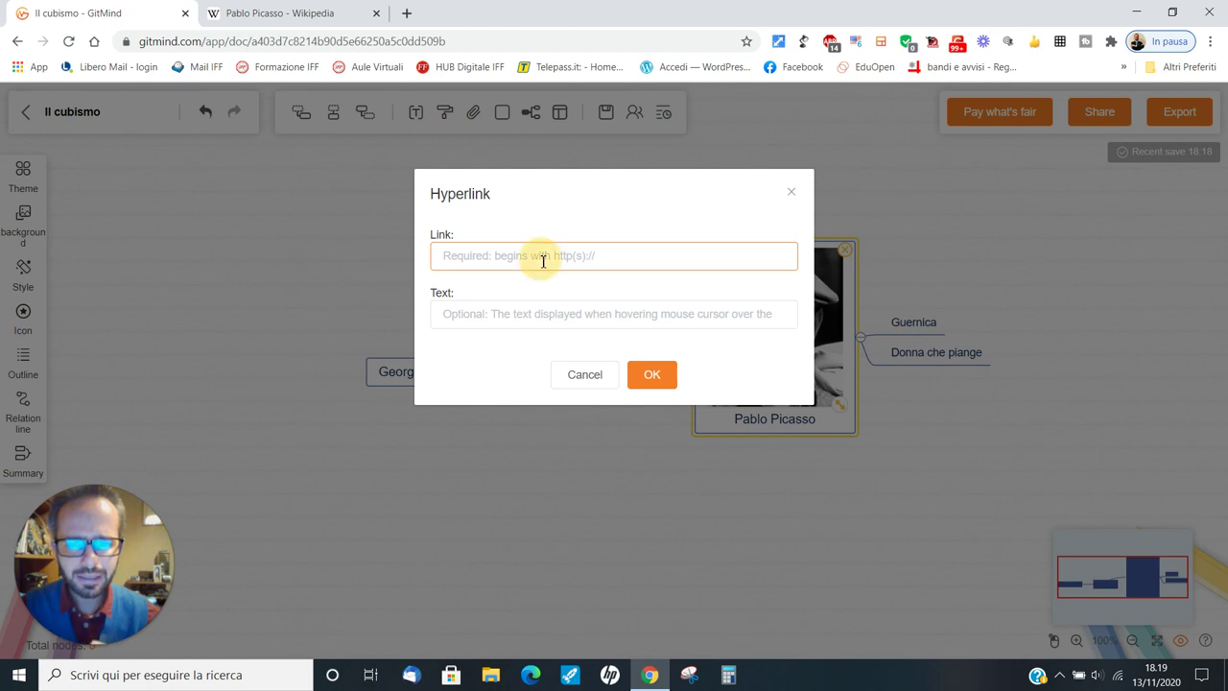
click(589, 383)
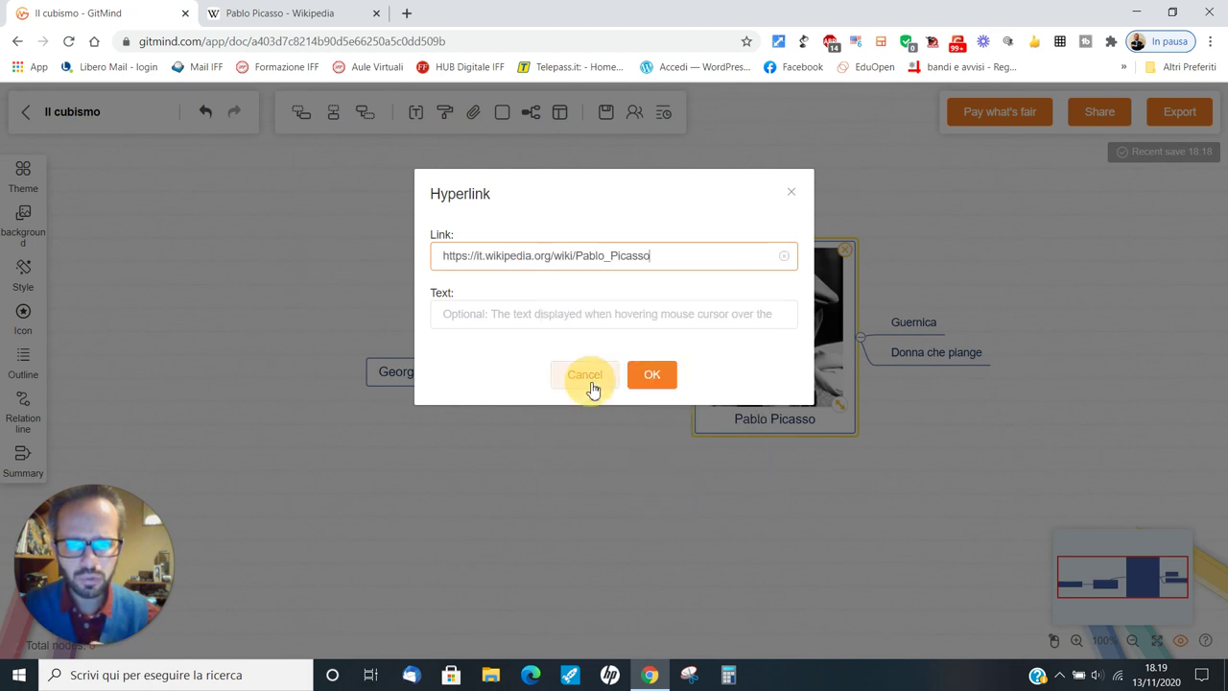
Step: Set the hyperlink's hover text to LaVitaDiPicasso, apply the hyperlink to the Pablo Picasso node and deselect the node
click(559, 314)
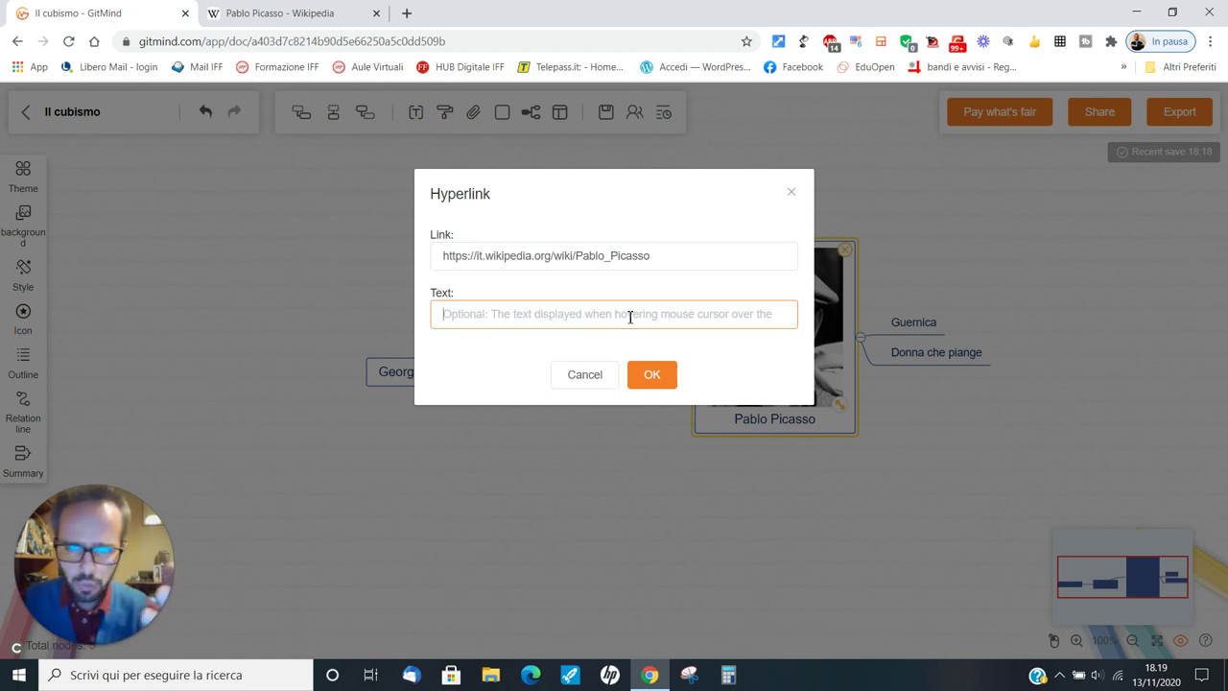
text(Lavita)
key(BackSpace)
key(BackSpace)
key(BackSpace)
key(BackSpace)
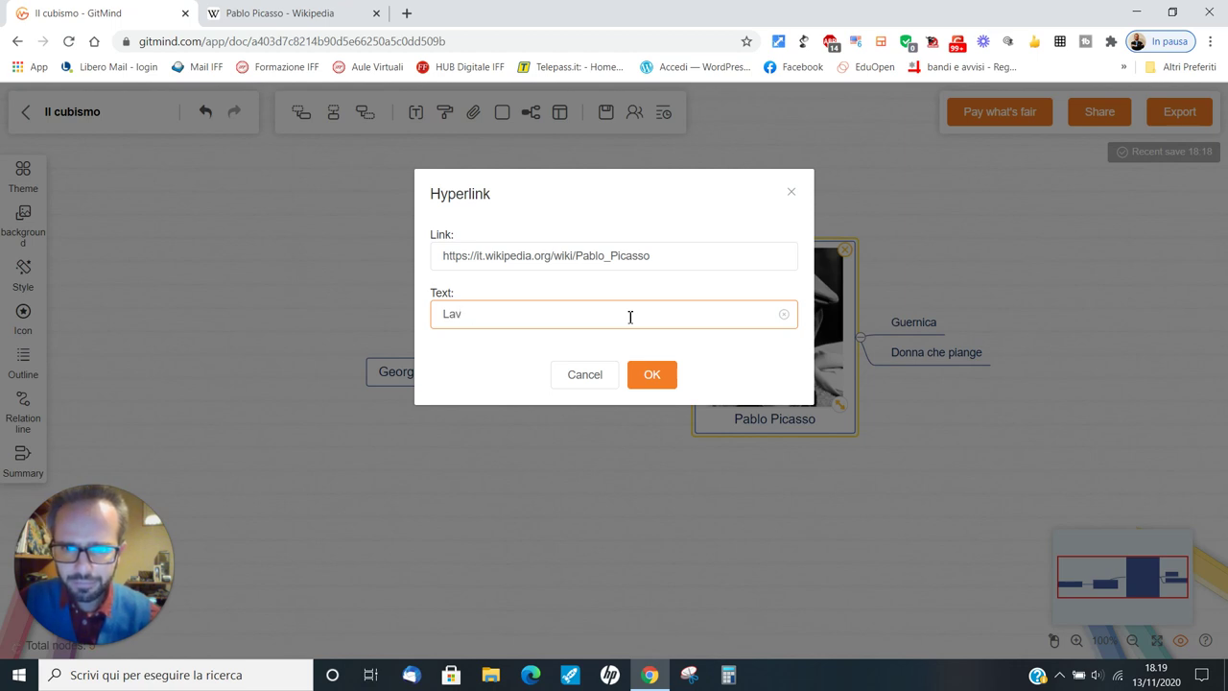
text(vitadiPi)
key(BackSpace)
key(BackSpace)
key(BackSpace)
key(BackSpace)
key(BackSpace)
key(BackSpace)
key(BackSpace)
key(BackSpace)
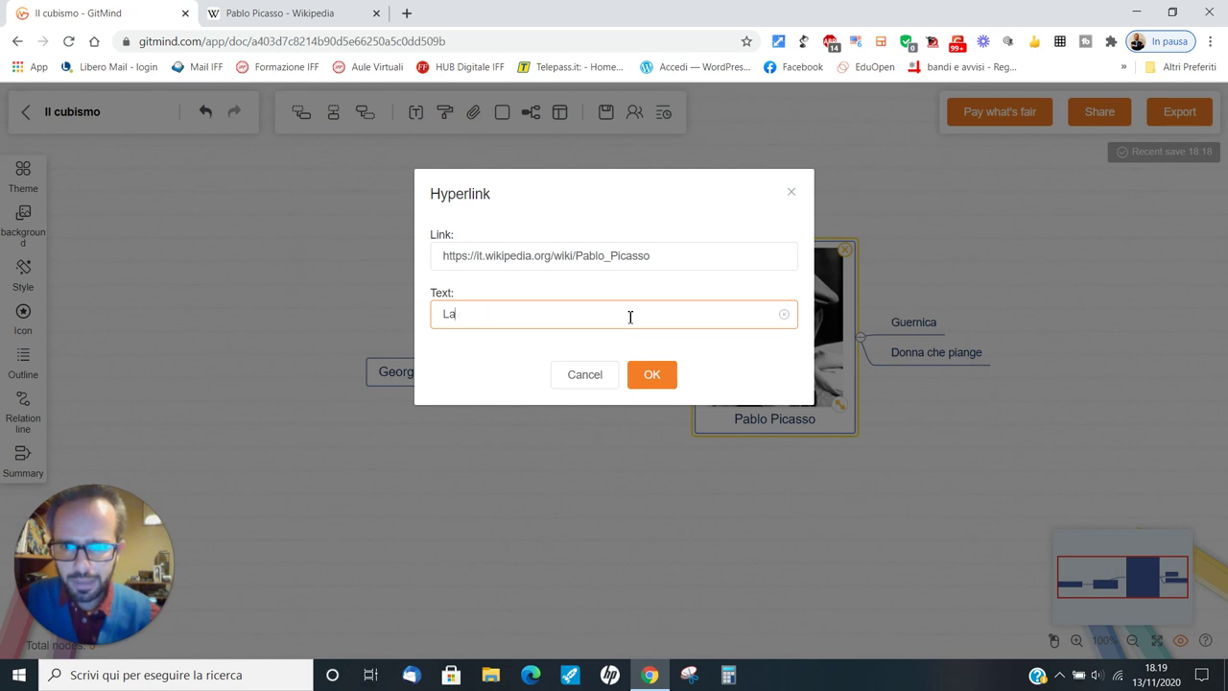
text(Vit)
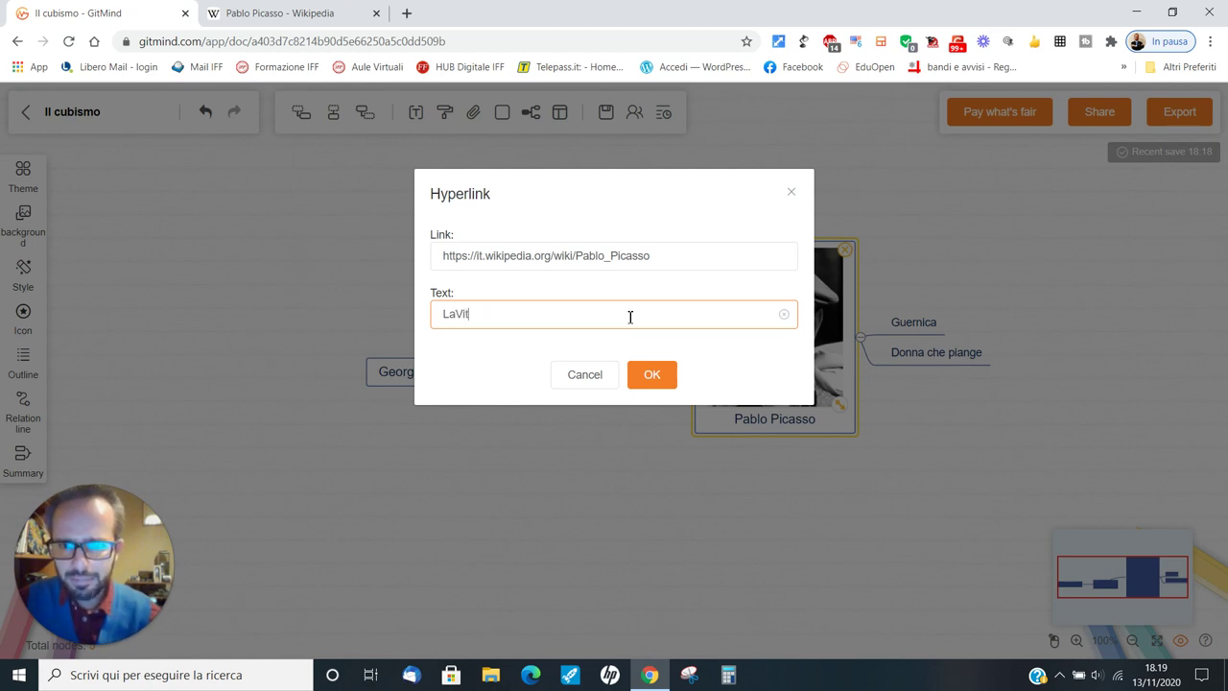
text(aDiPicasso)
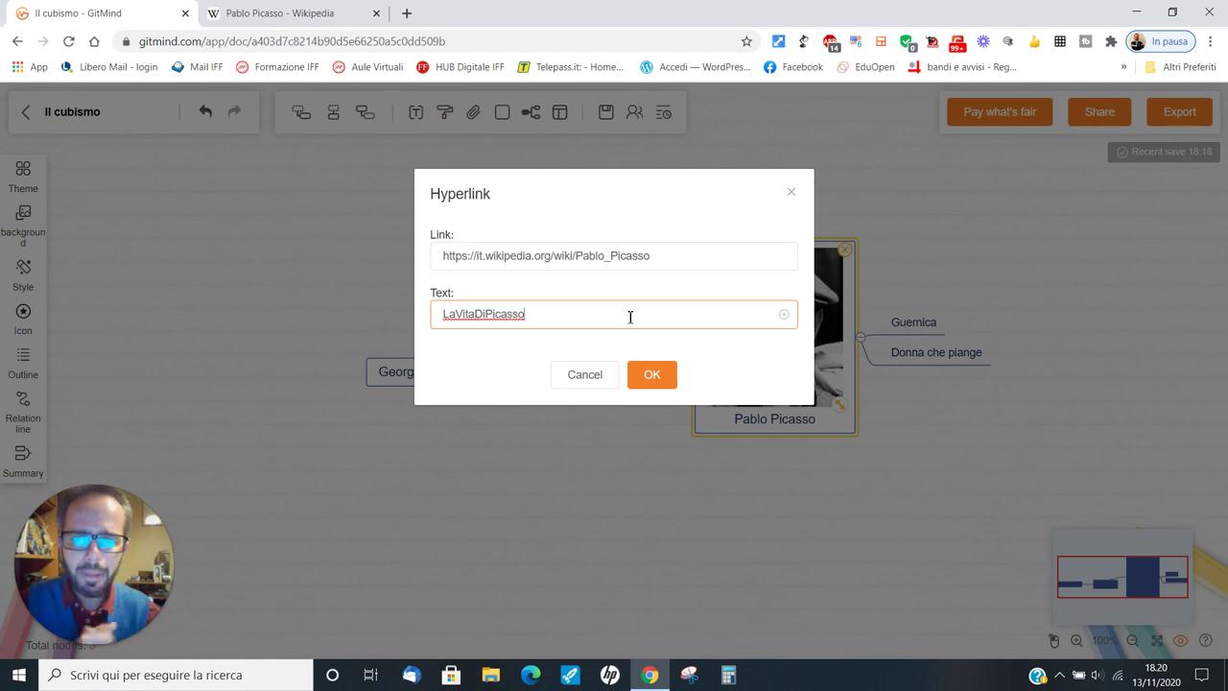
click(658, 374)
click(614, 474)
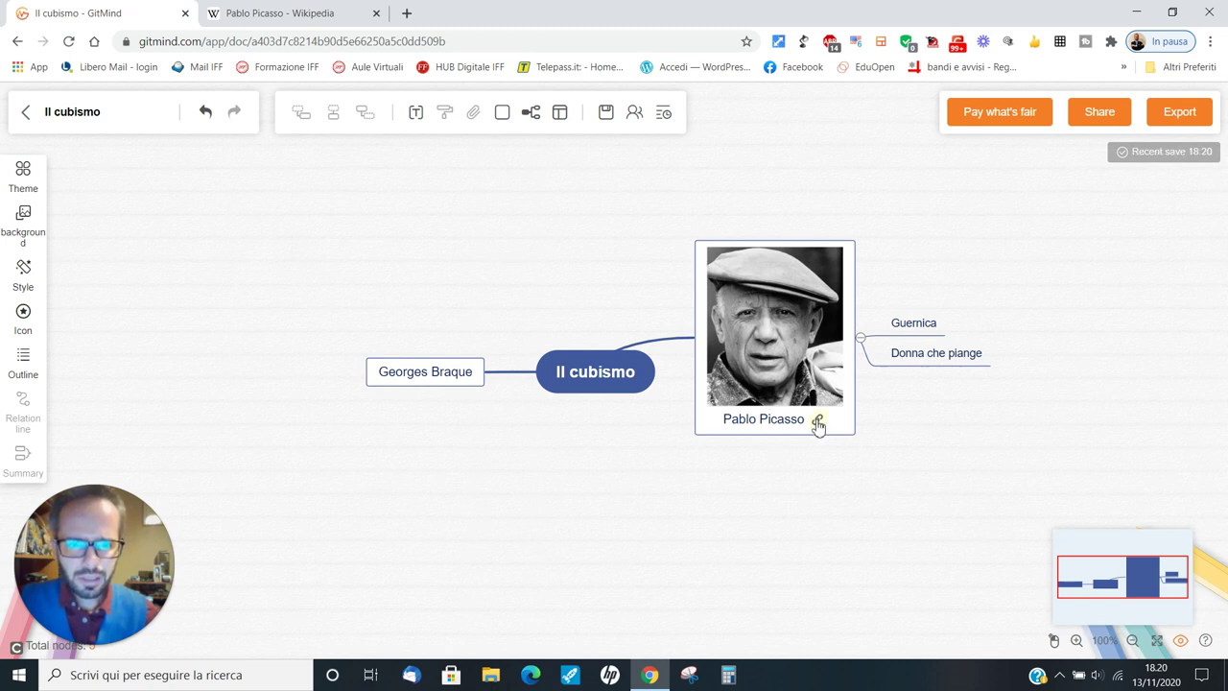
Step: Test the Pablo Picasso node's hyperlink by opening its Wikipedia page, and close one of the Wikipedia tabs
click(833, 467)
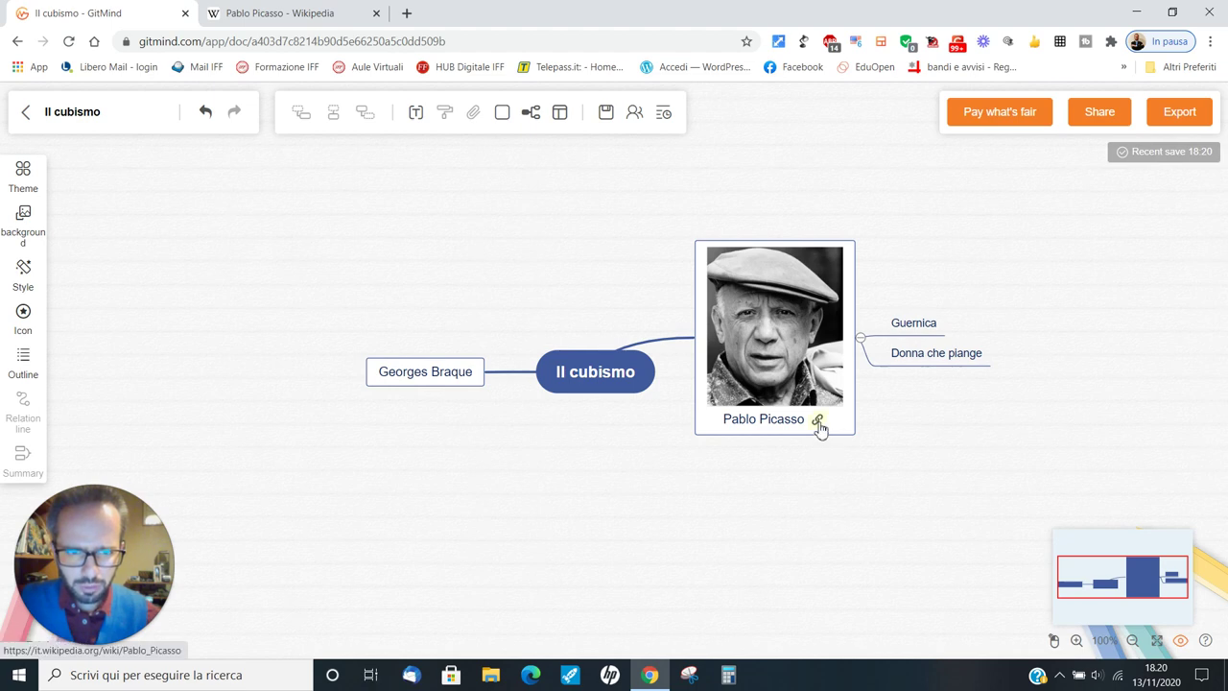
click(818, 422)
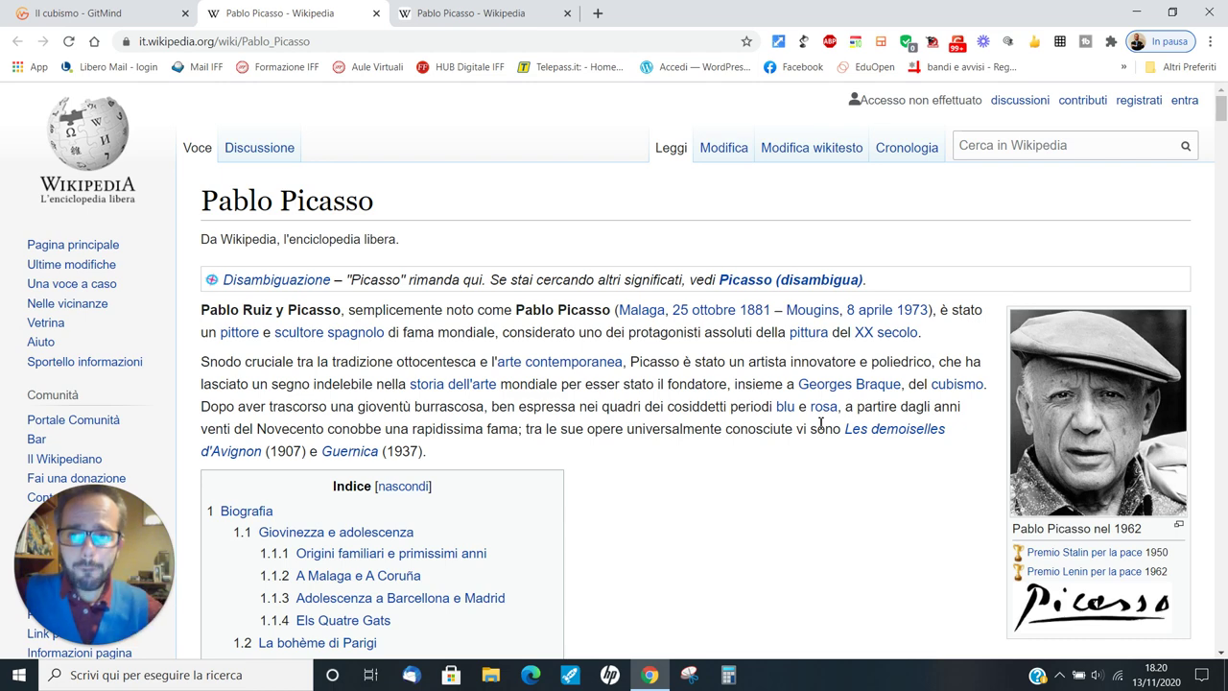
click(376, 13)
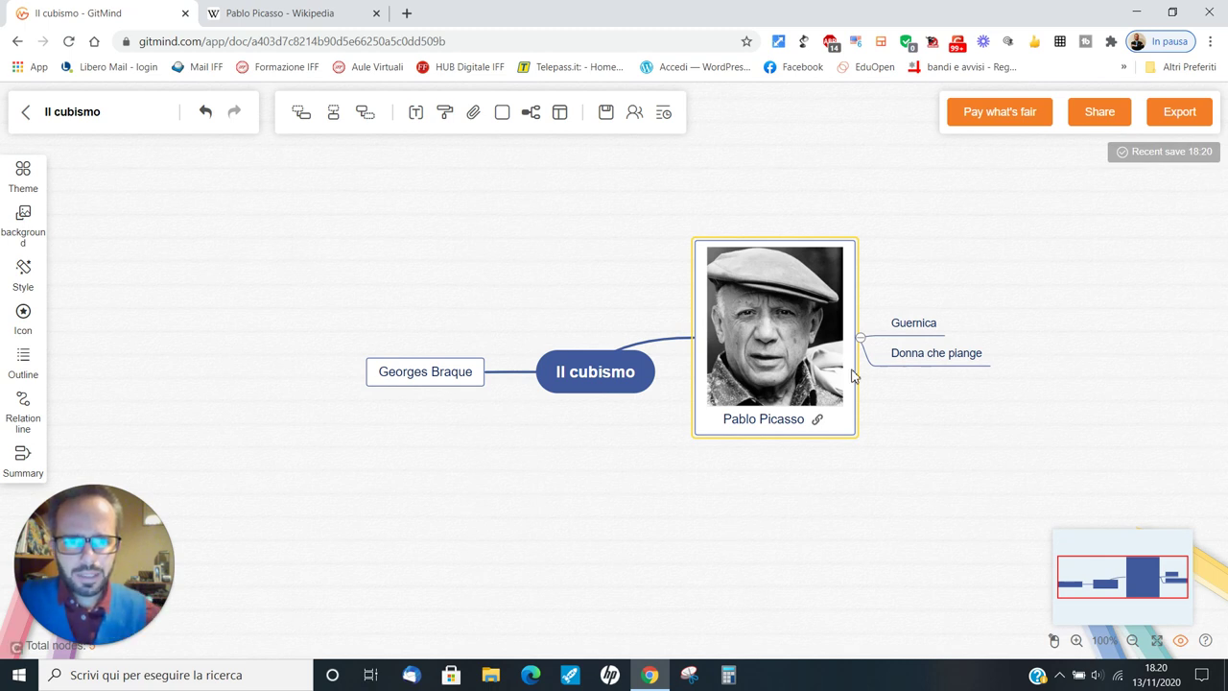
Step: Mark the Guernica node with the red priority 1 icon
click(915, 324)
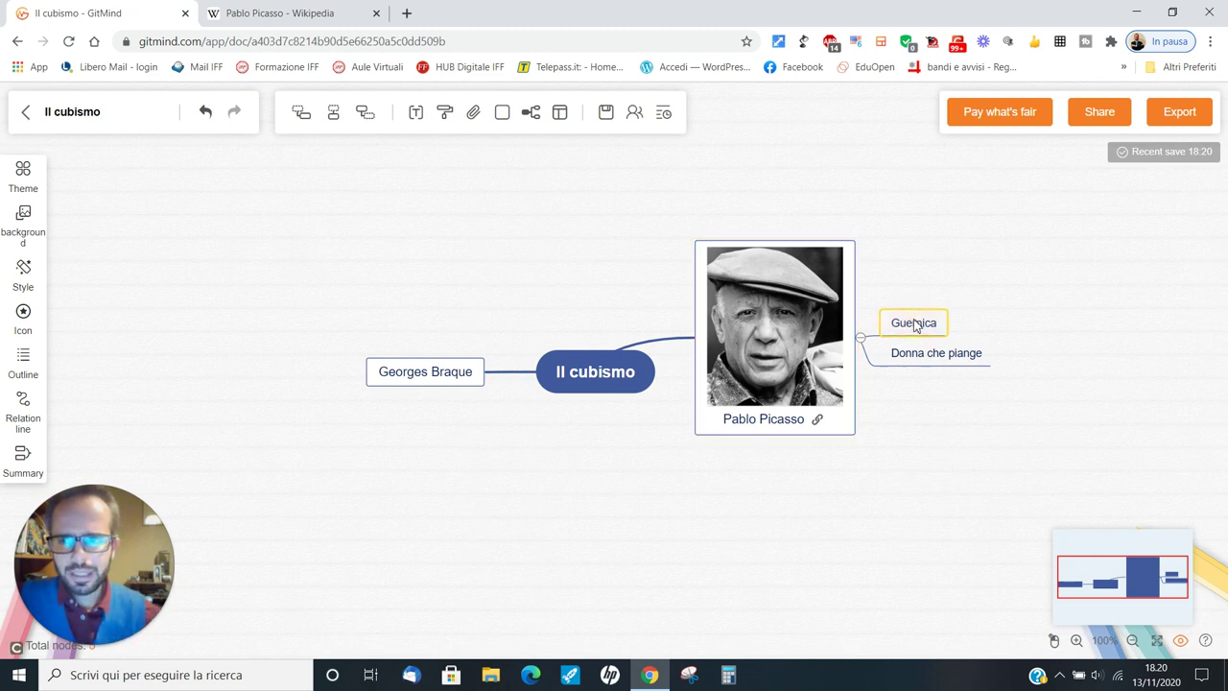
click(24, 326)
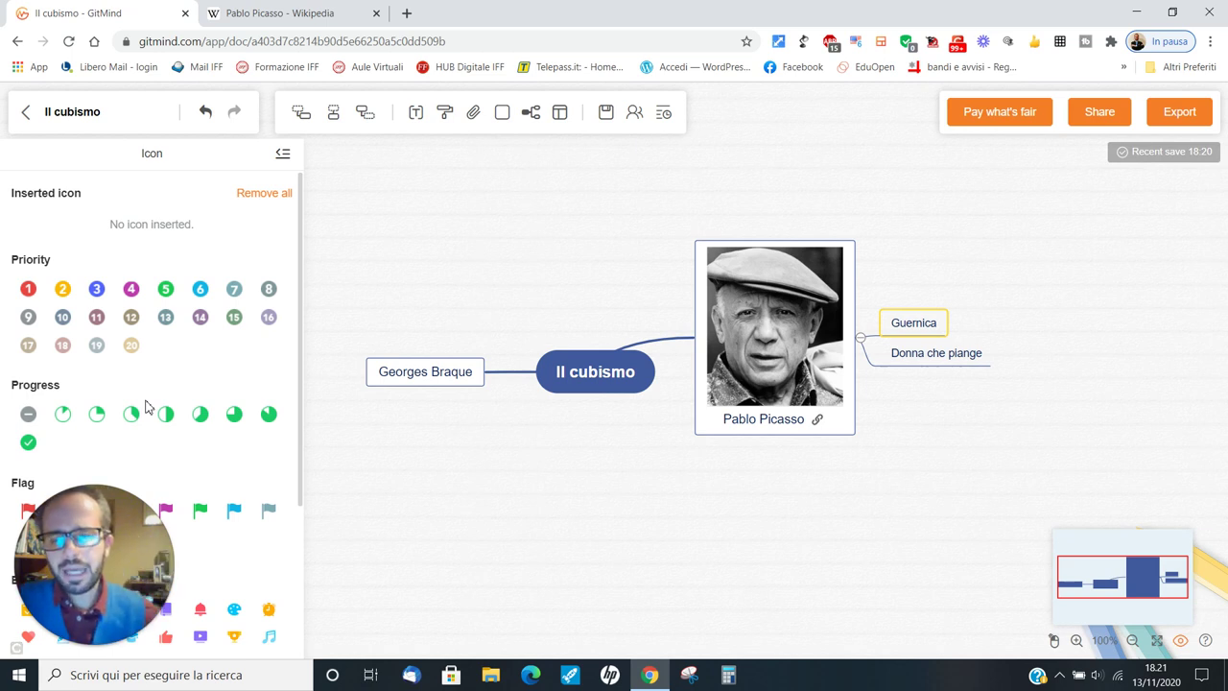
scroll(146, 407, down, 1)
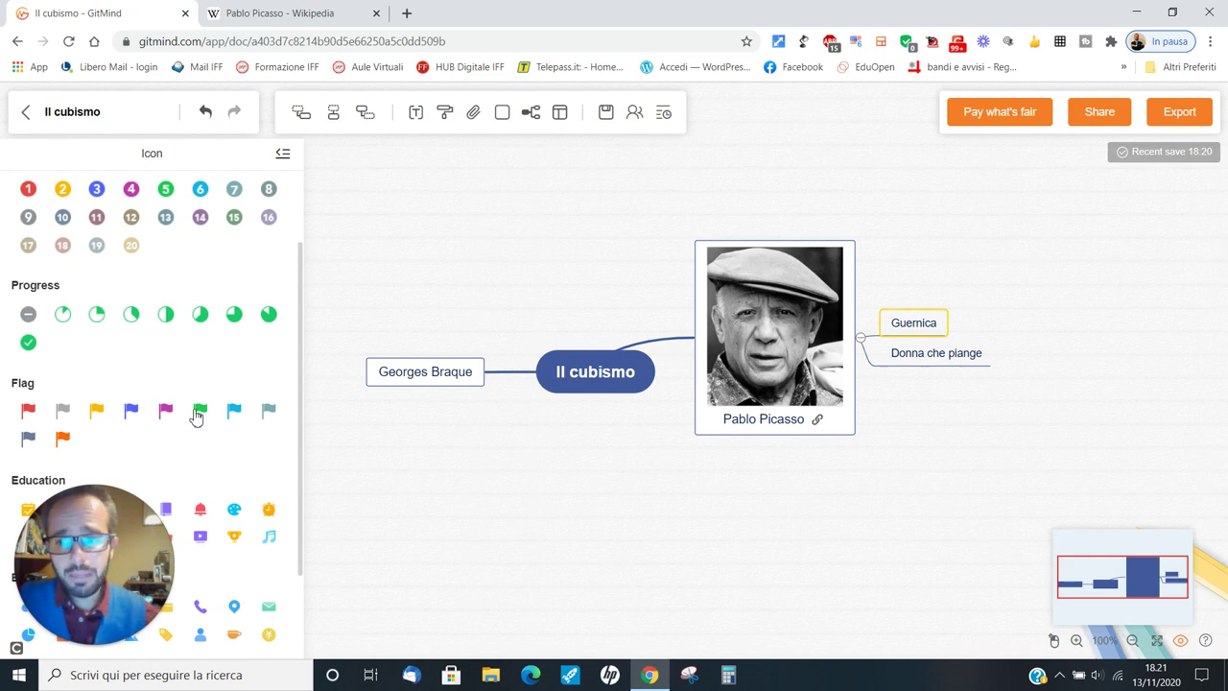
scroll(201, 412, down, 1)
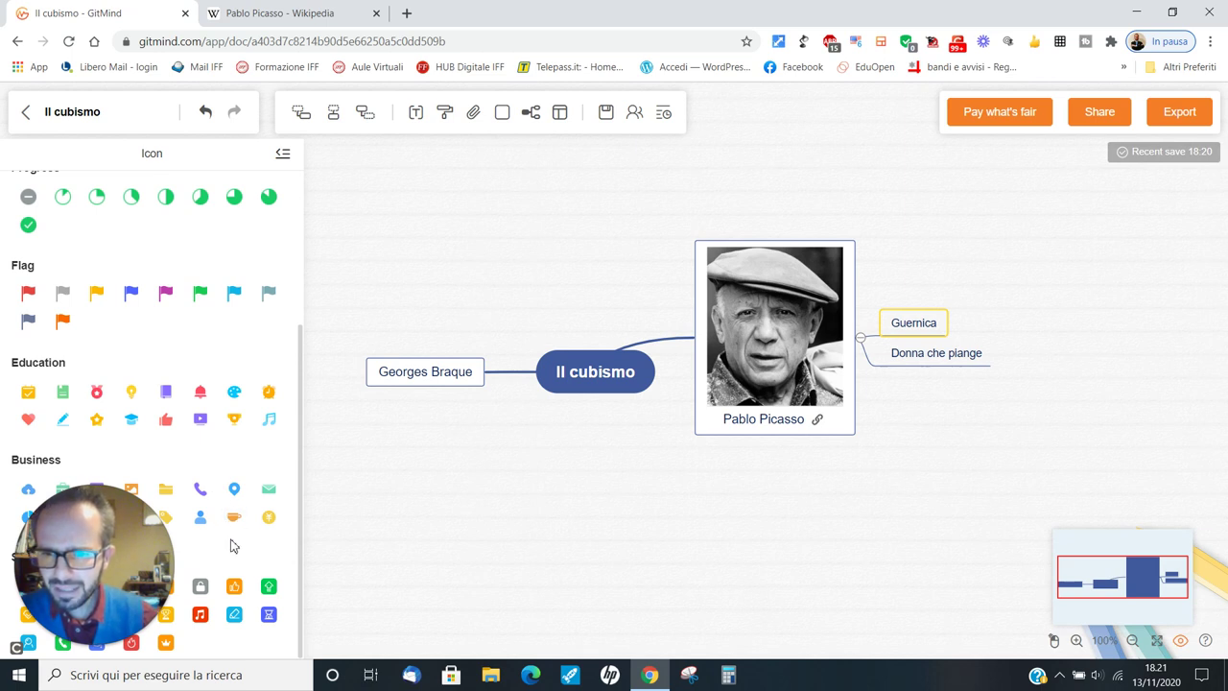
scroll(239, 576, up, 3)
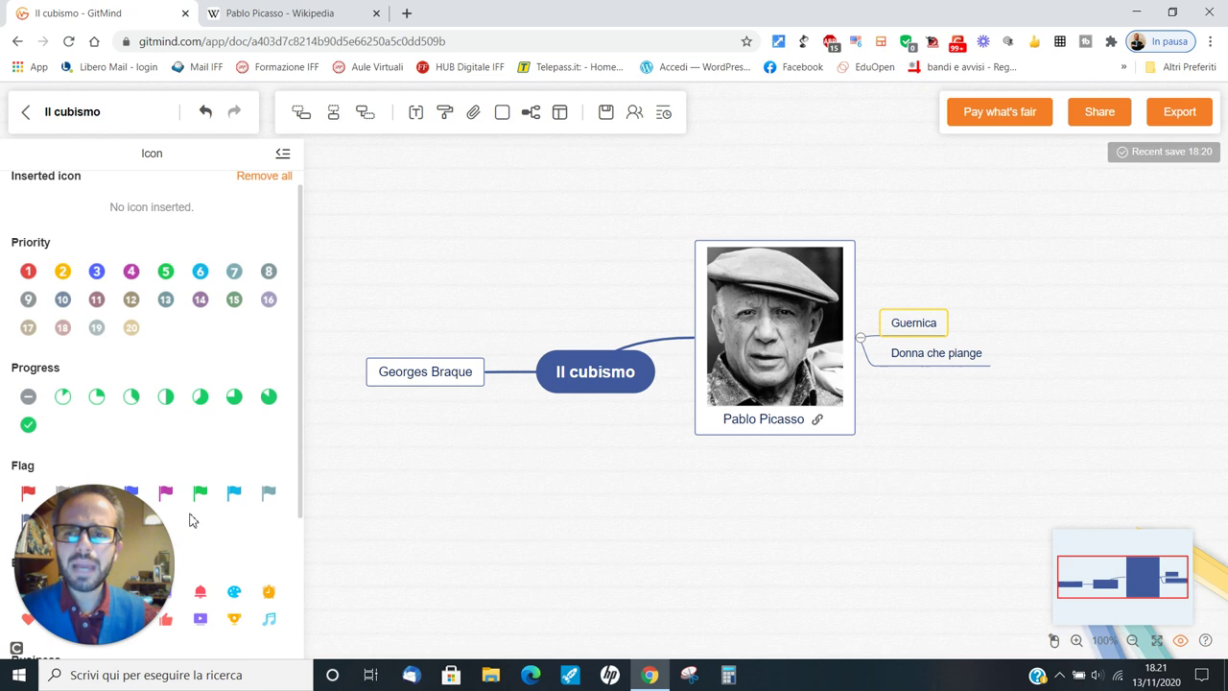
click(29, 273)
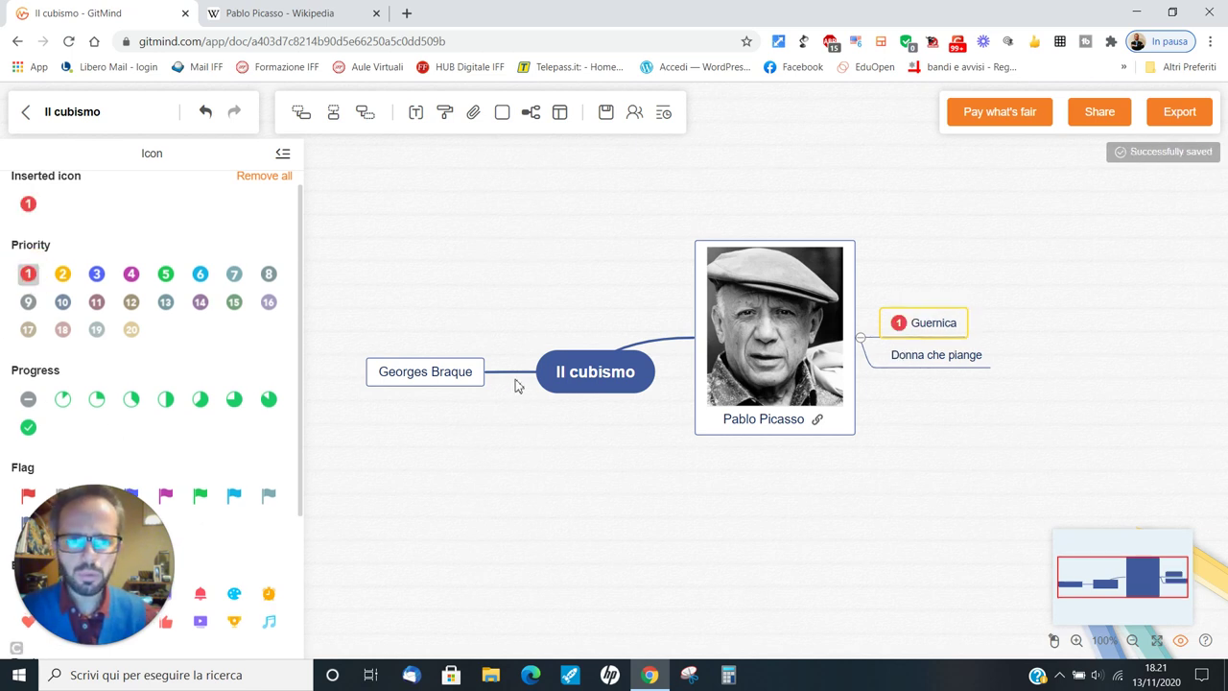
Step: Mark the Donna che piange node with the yellow priority 2 icon, deselect it and close the icon settings
click(912, 354)
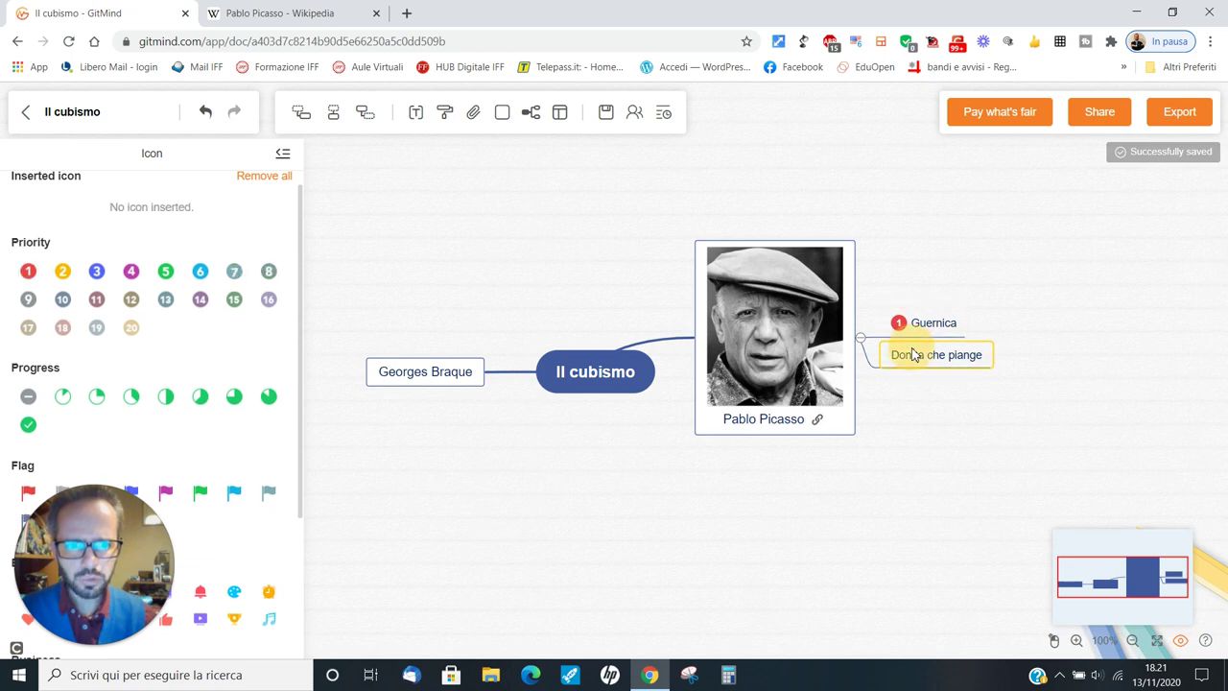
click(62, 271)
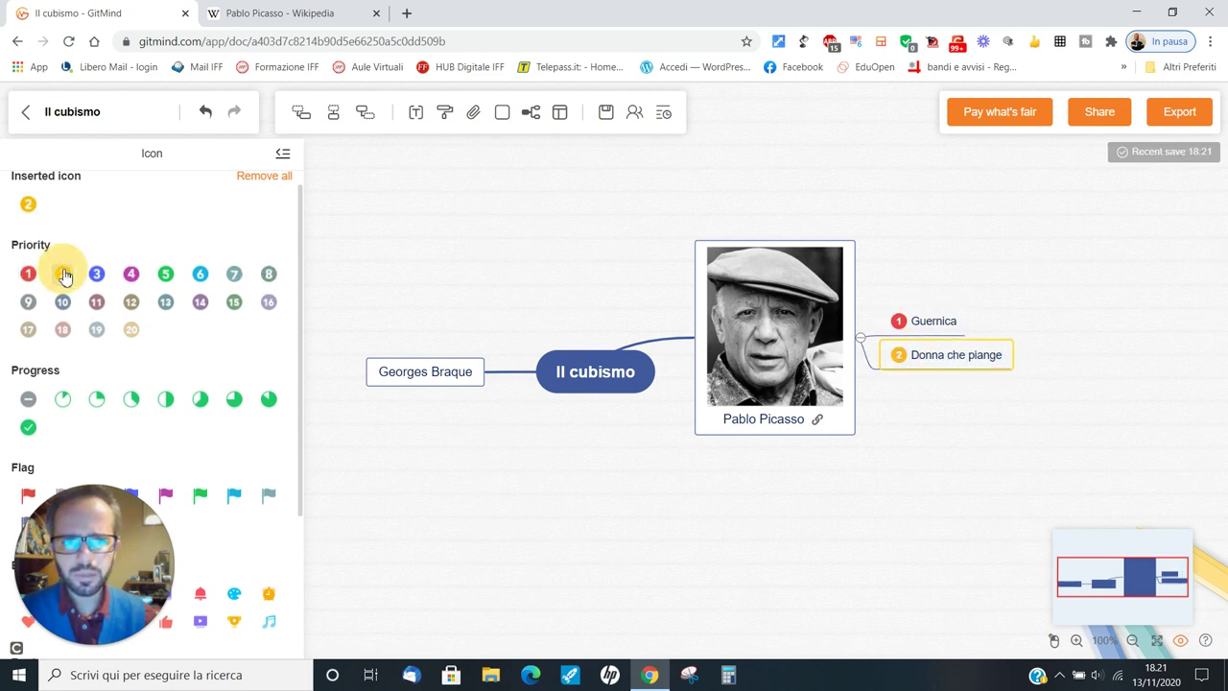
click(538, 253)
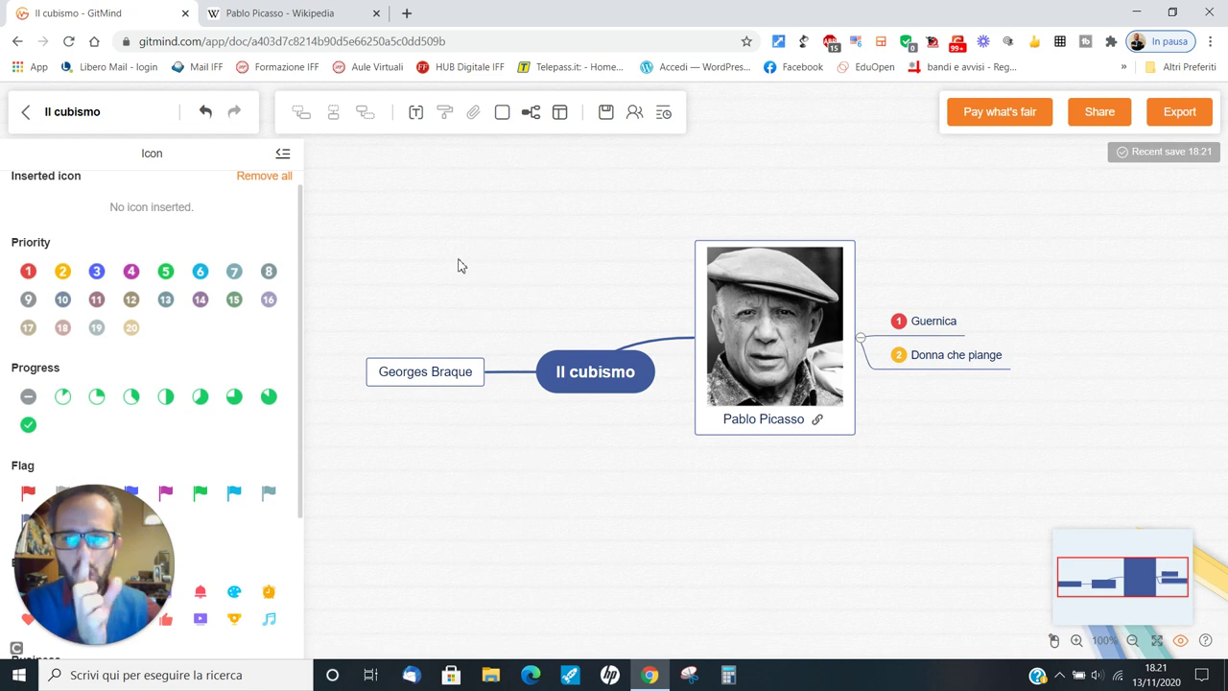
click(284, 155)
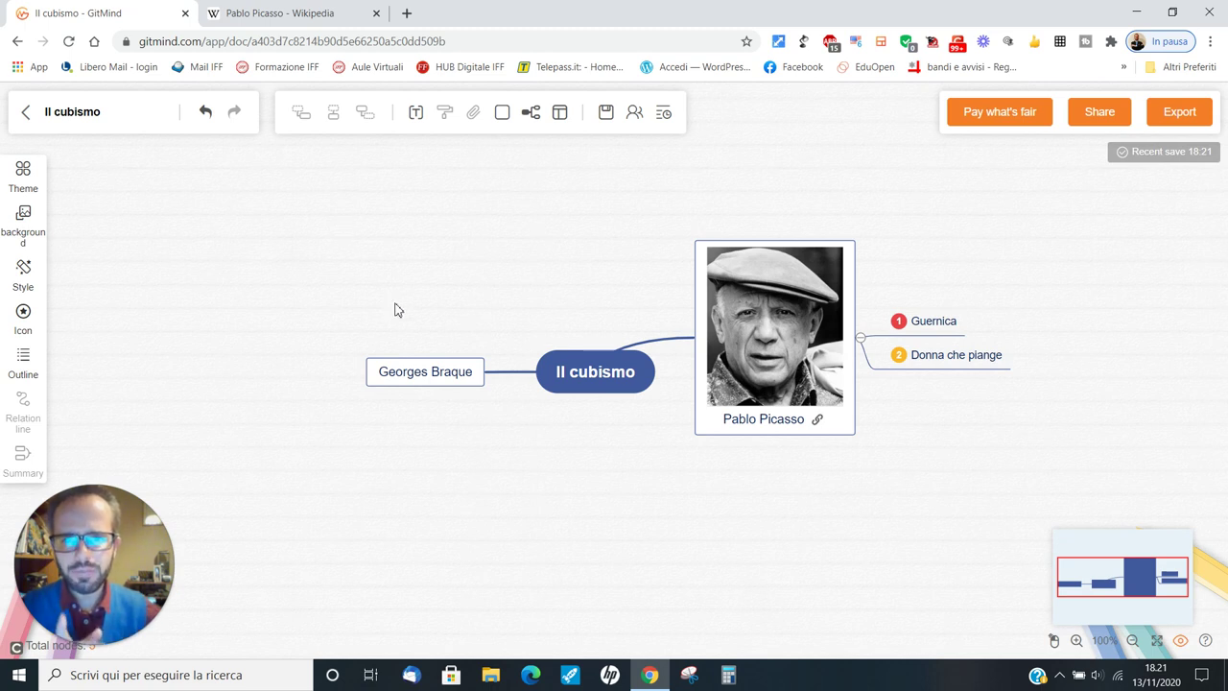
Step: Examine the style options for the Georges Braque node, including spacing, shape, background color, line and border
click(421, 378)
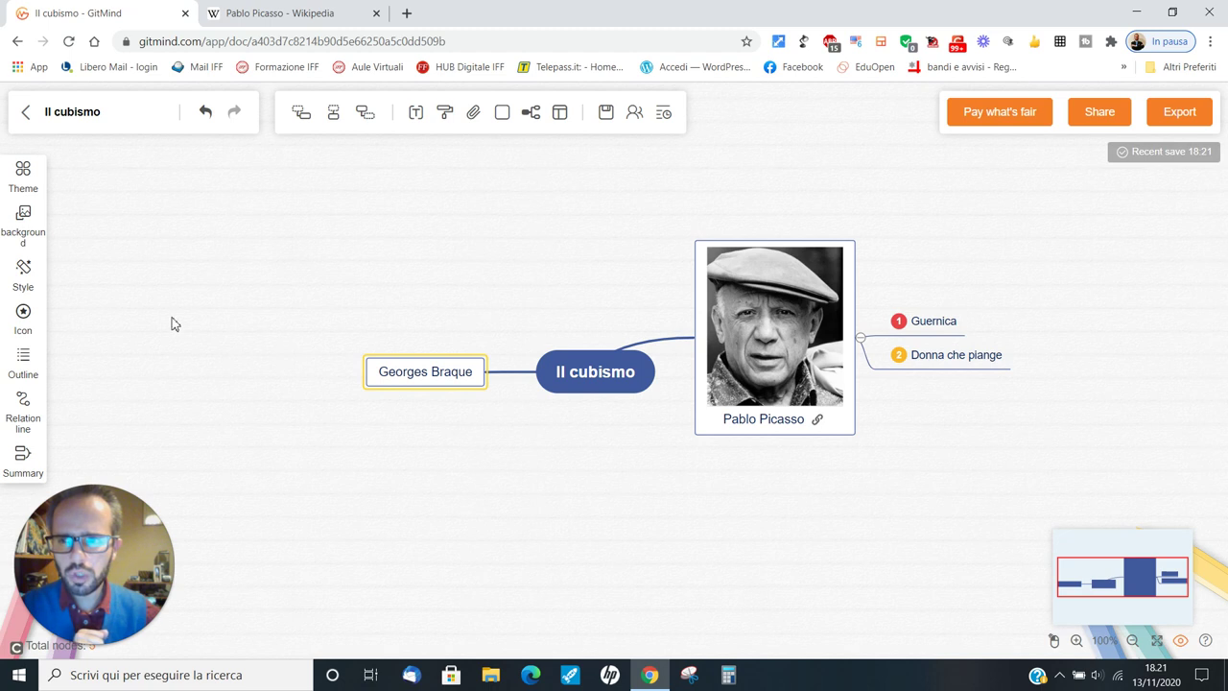
click(35, 275)
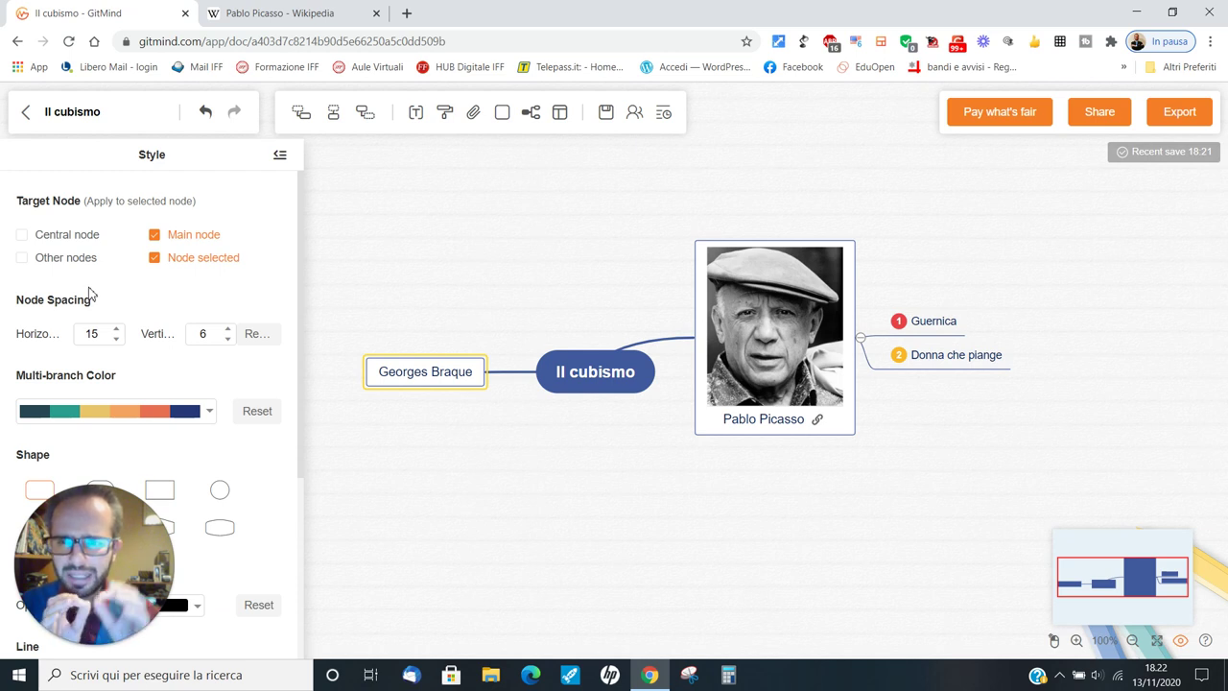
scroll(98, 326, down, 2)
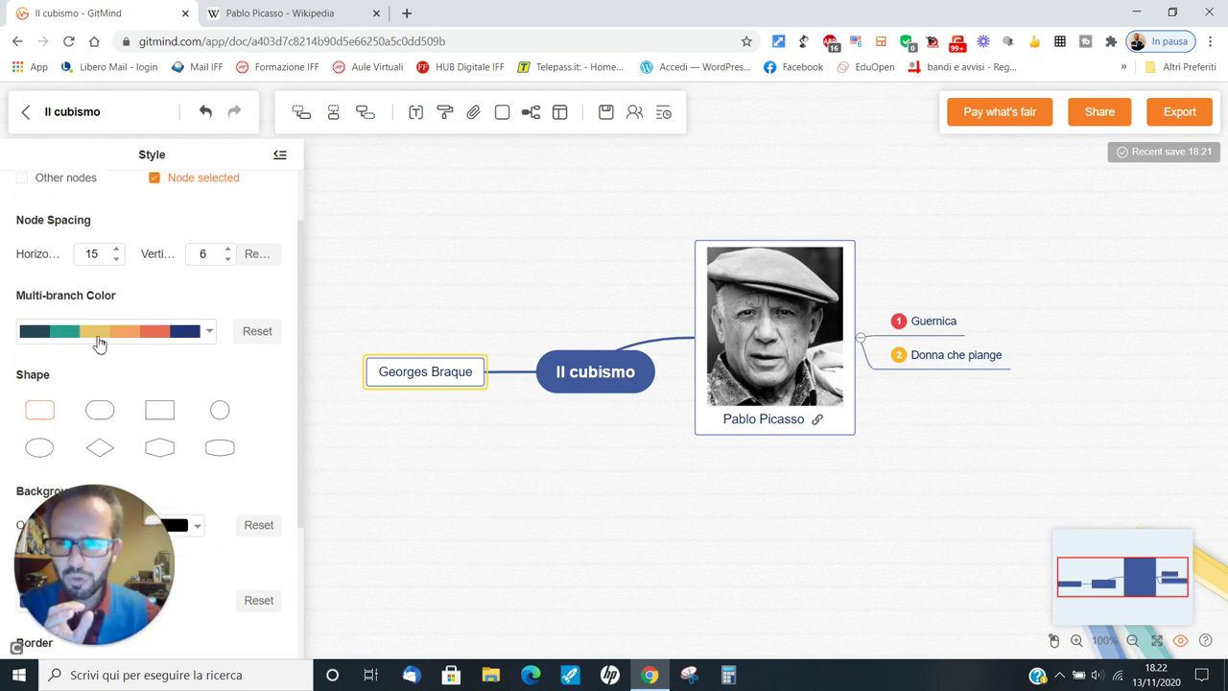
scroll(110, 292, down, 1)
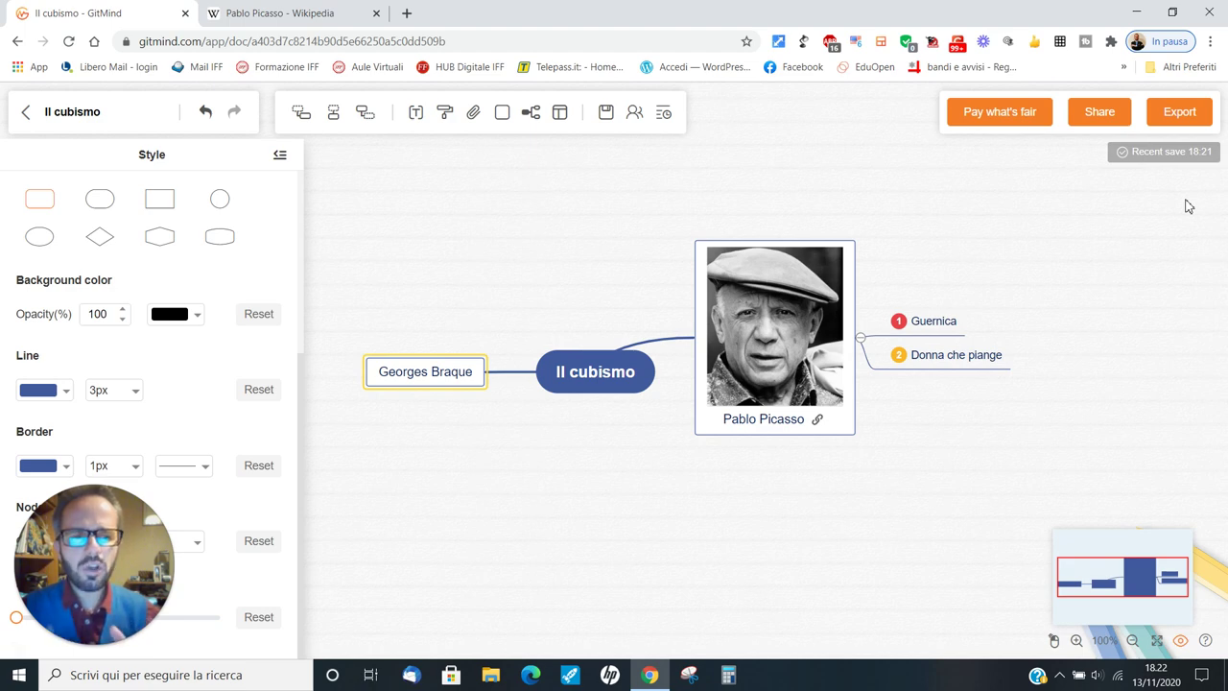
Step: Export the map as a PNG with background color, saved as Il cubismo.png in the Download folder, and close the export dialog
click(1196, 114)
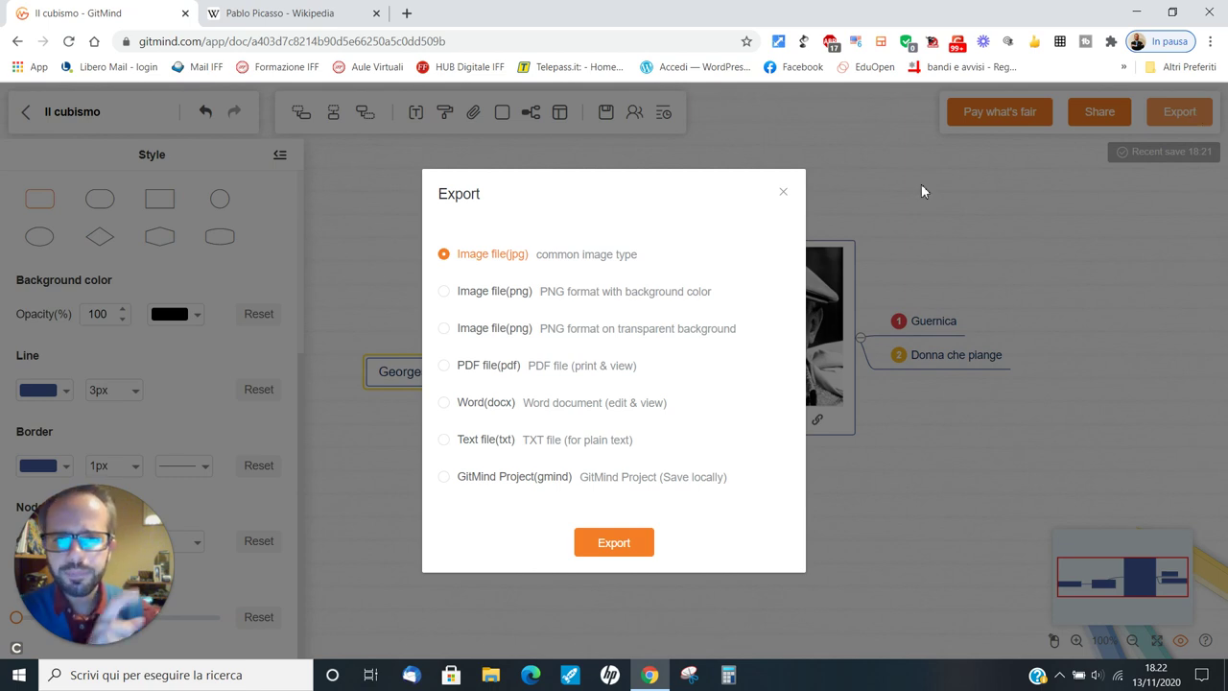
click(445, 292)
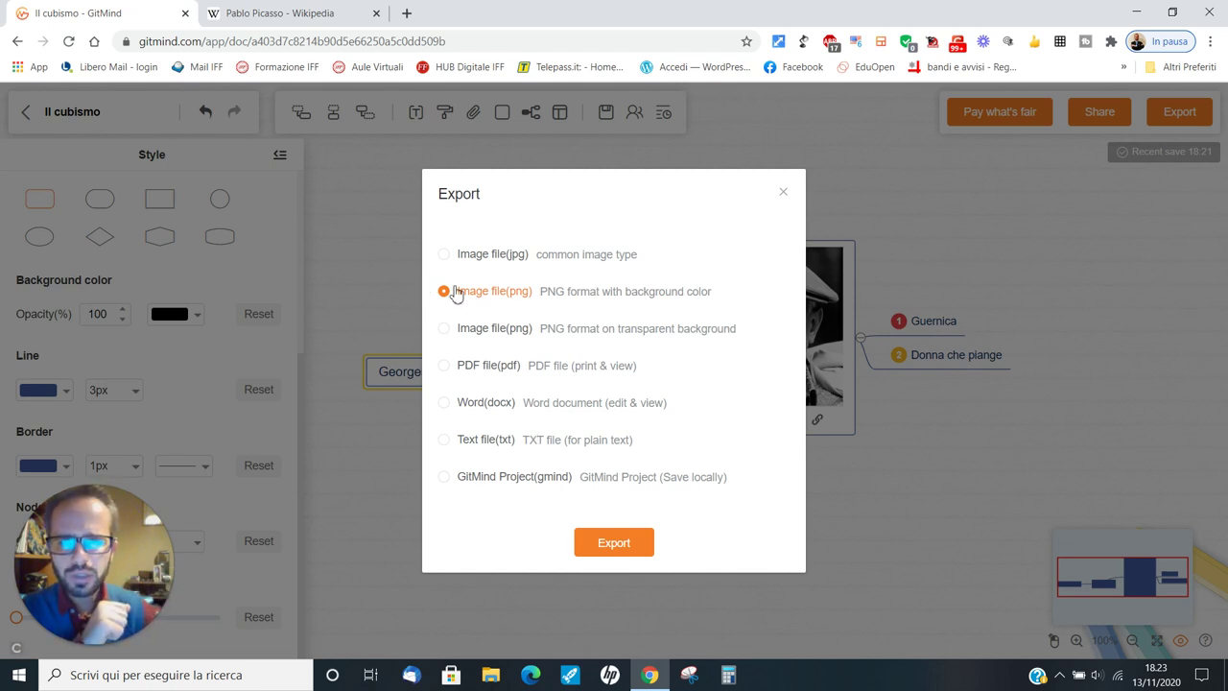
click(617, 543)
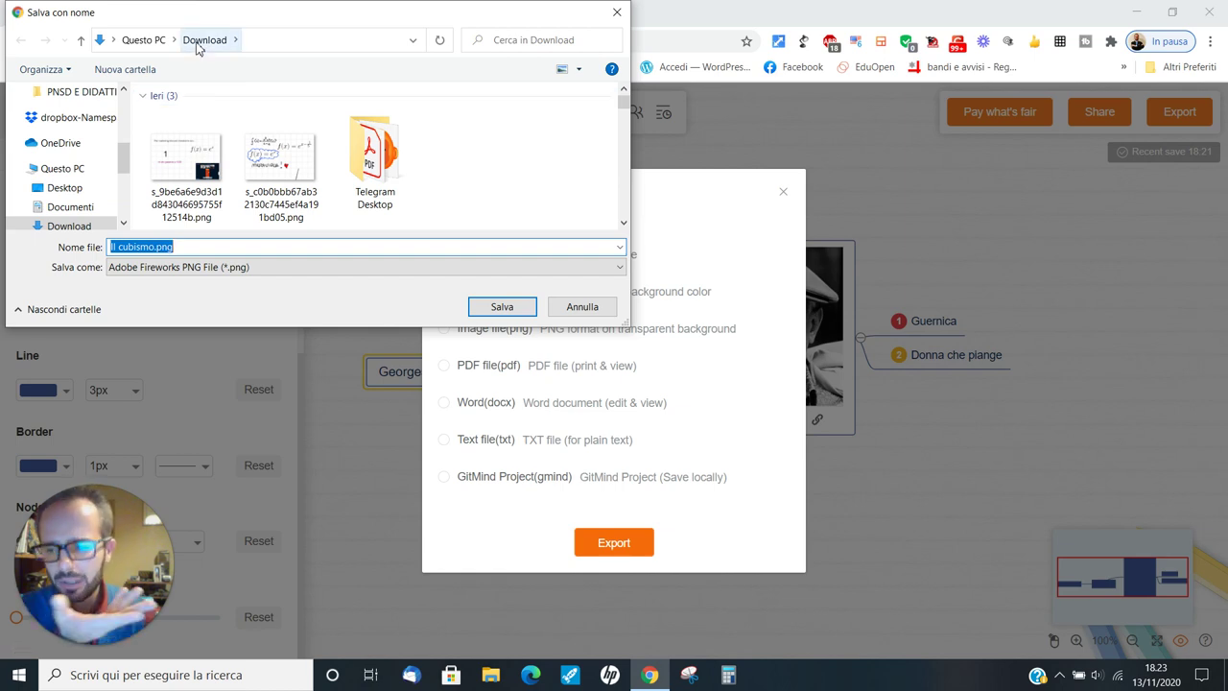
click(500, 306)
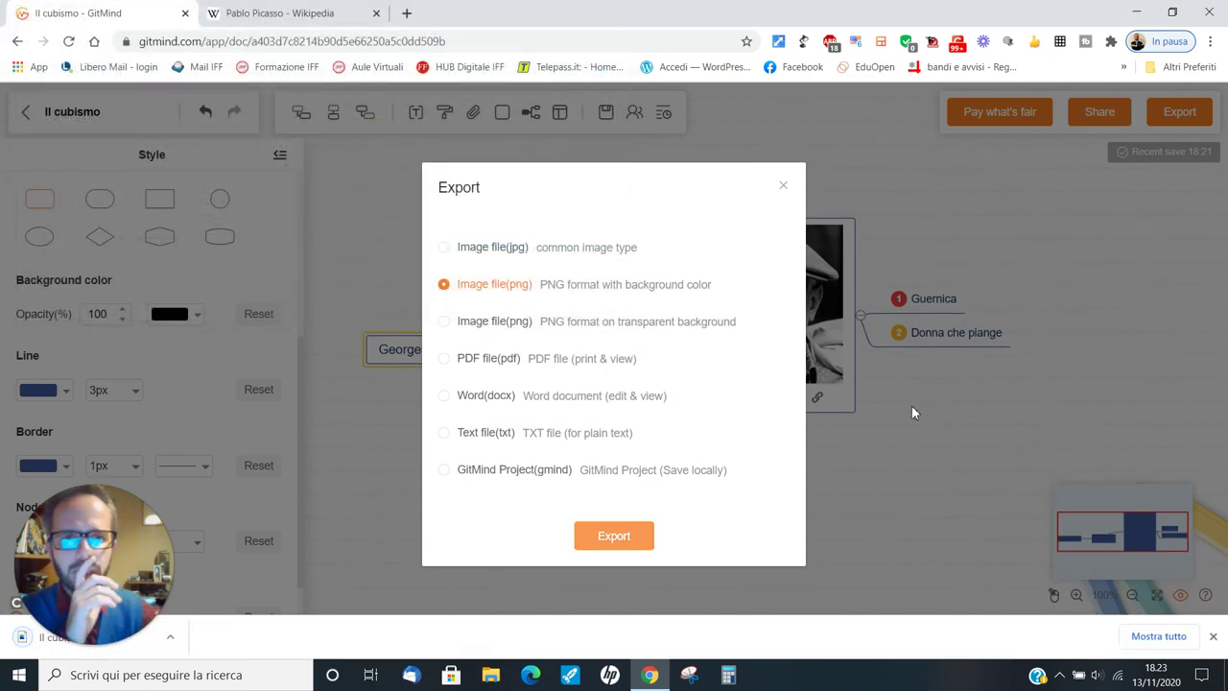
click(782, 188)
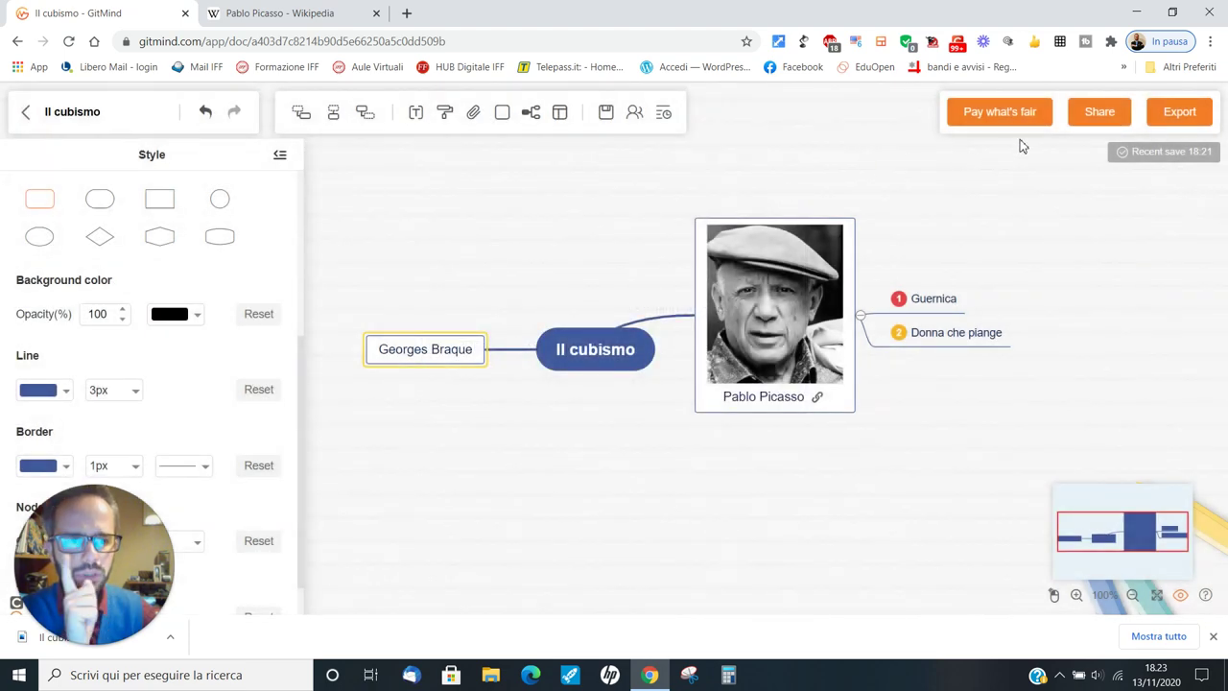
Step: Enable password protection and a validity date of 2020-11-28 for the map's share link, and close the sharing settings
click(1105, 115)
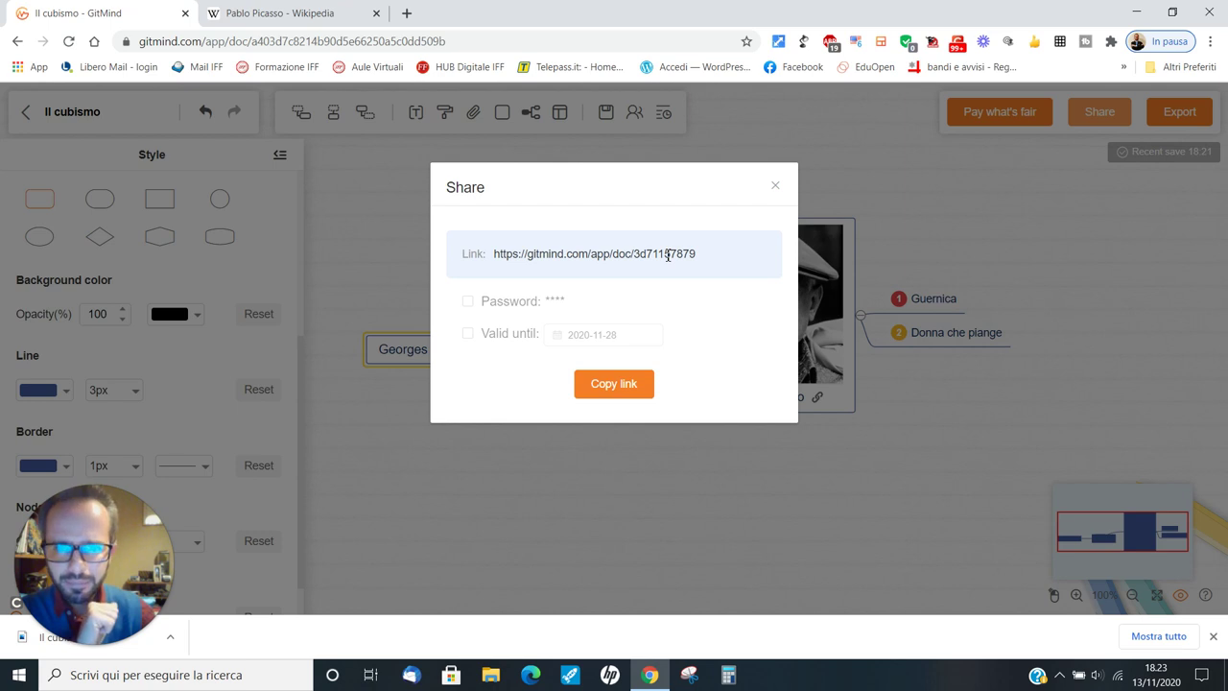
click(469, 302)
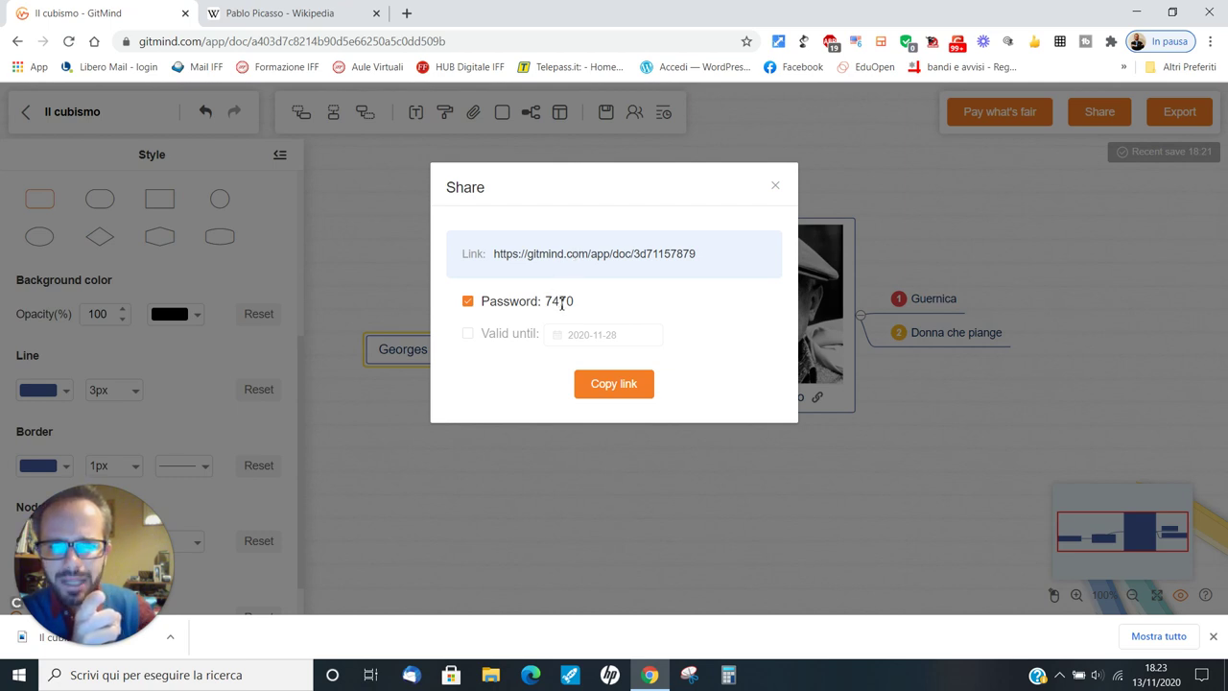
click(467, 333)
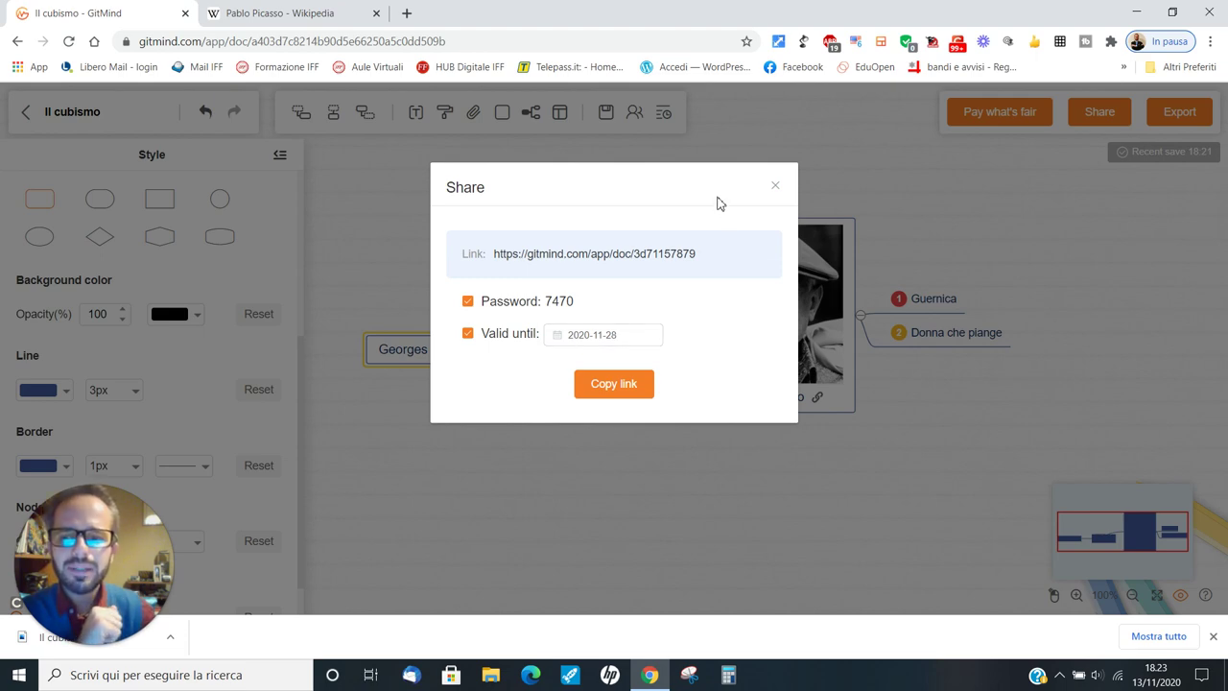
click(777, 188)
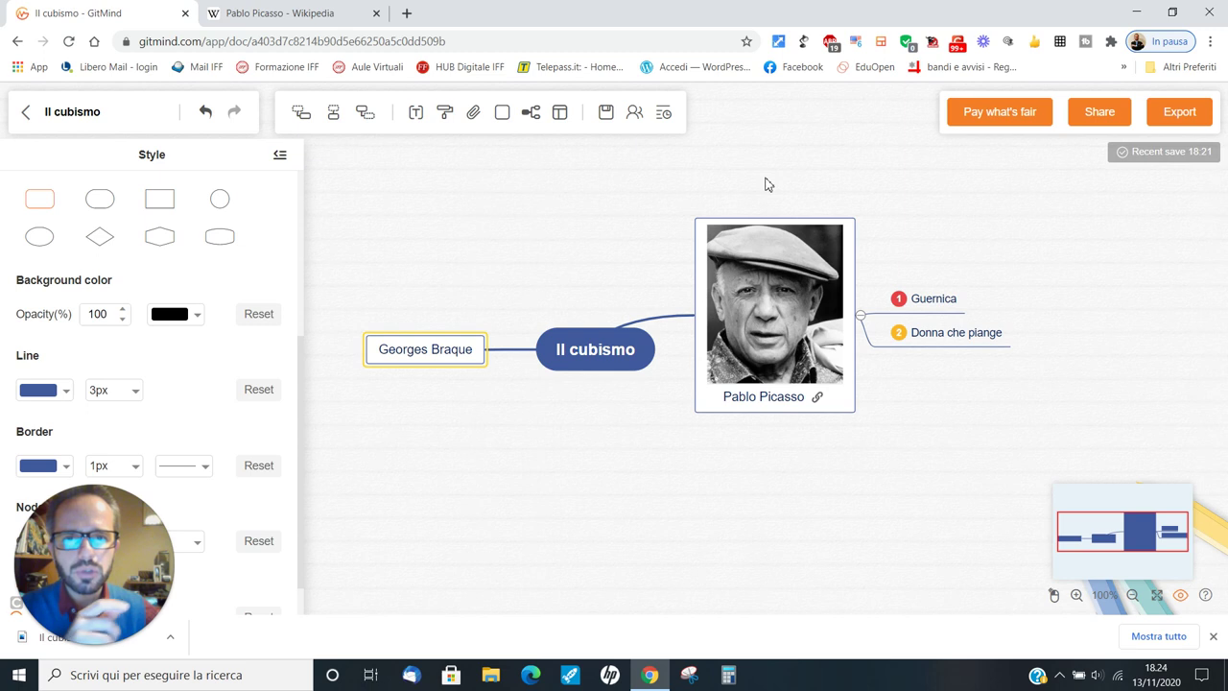
Step: Review how to invite collaborators to the map by link and by email, and close the invitation dialog
click(637, 120)
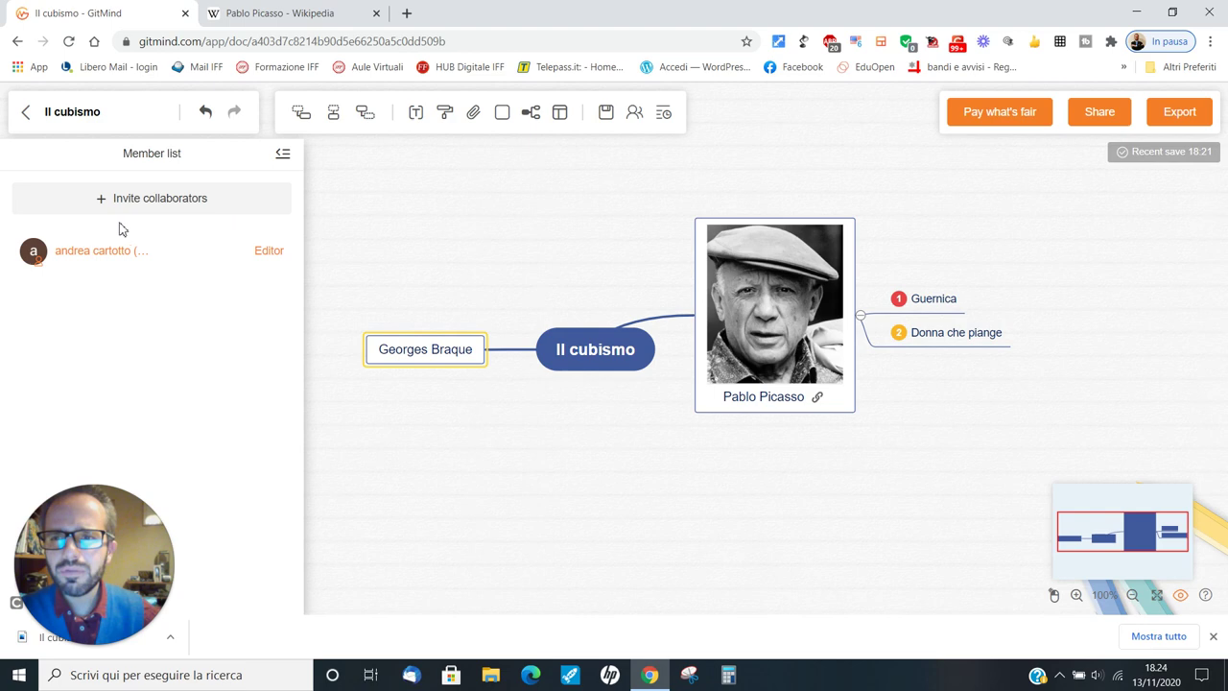
click(140, 201)
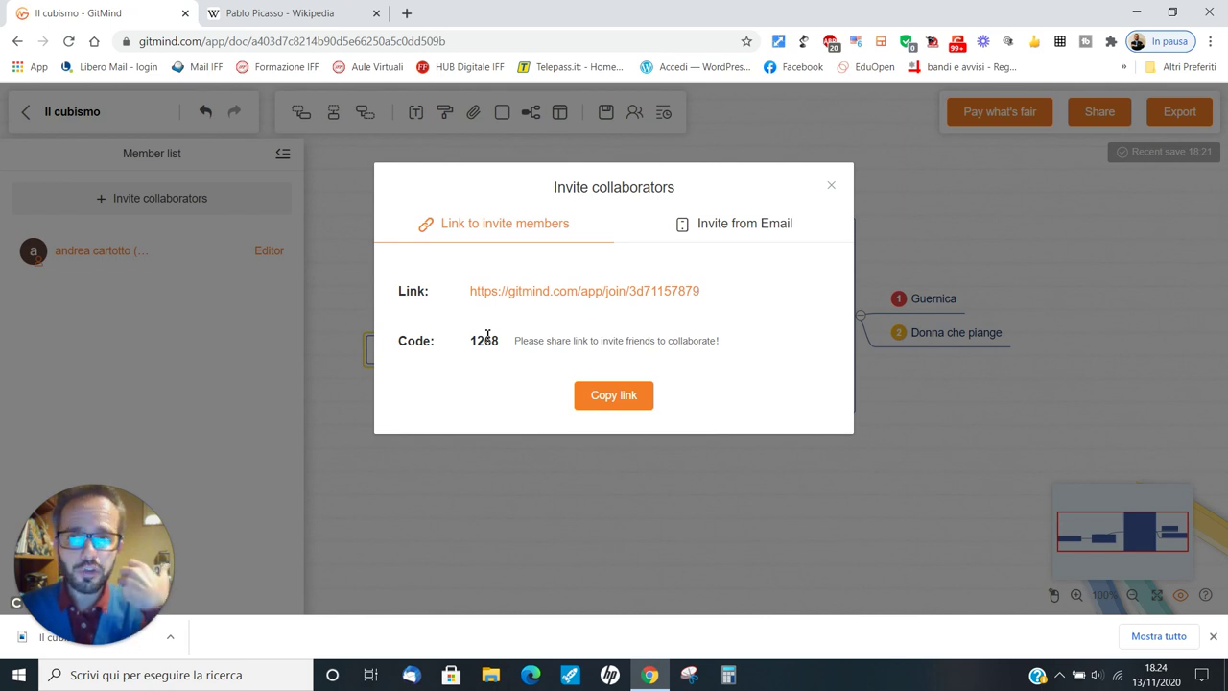
click(736, 235)
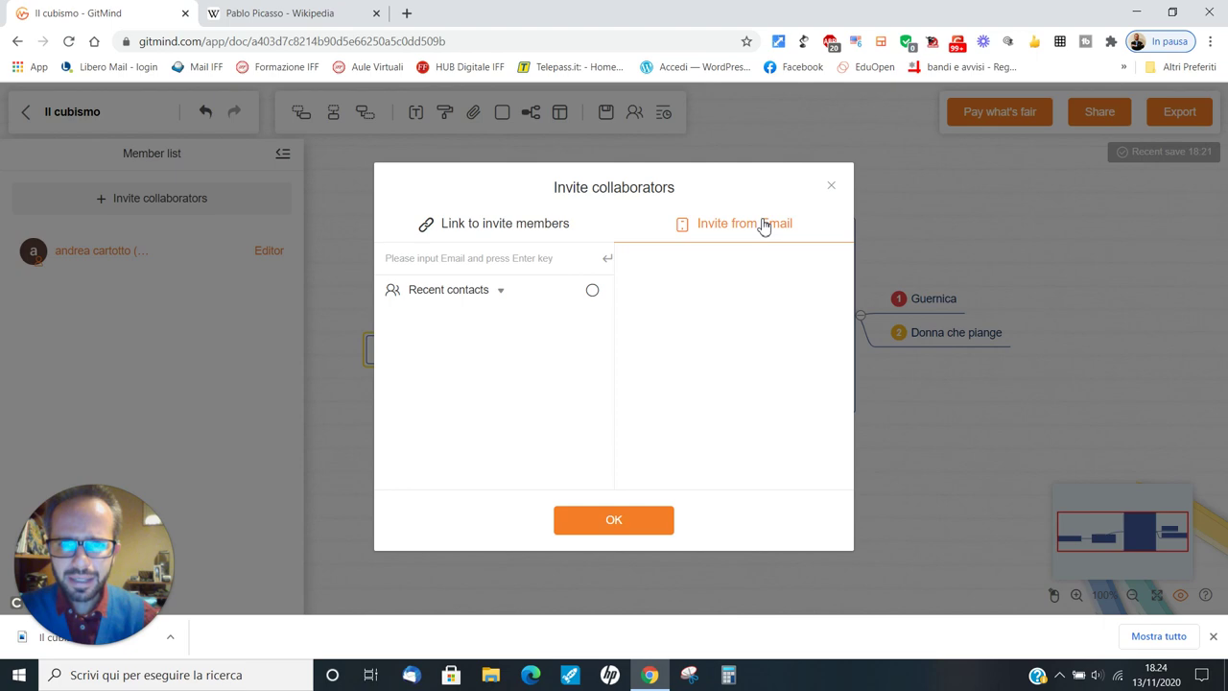
click(833, 187)
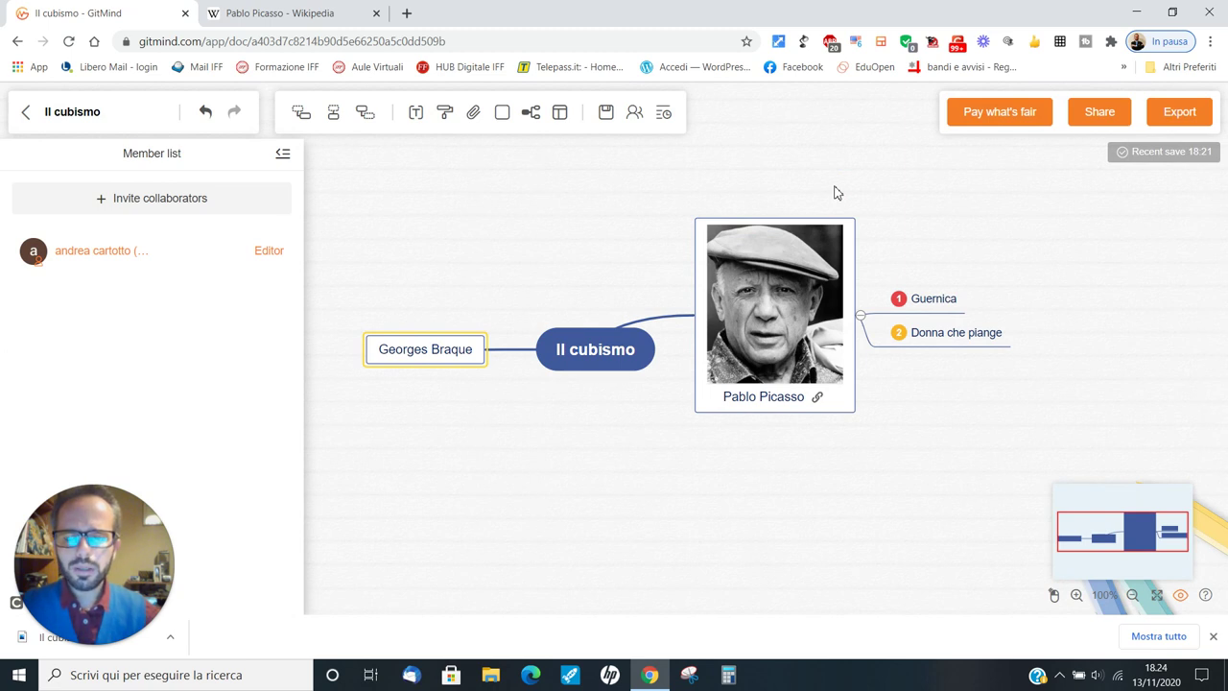